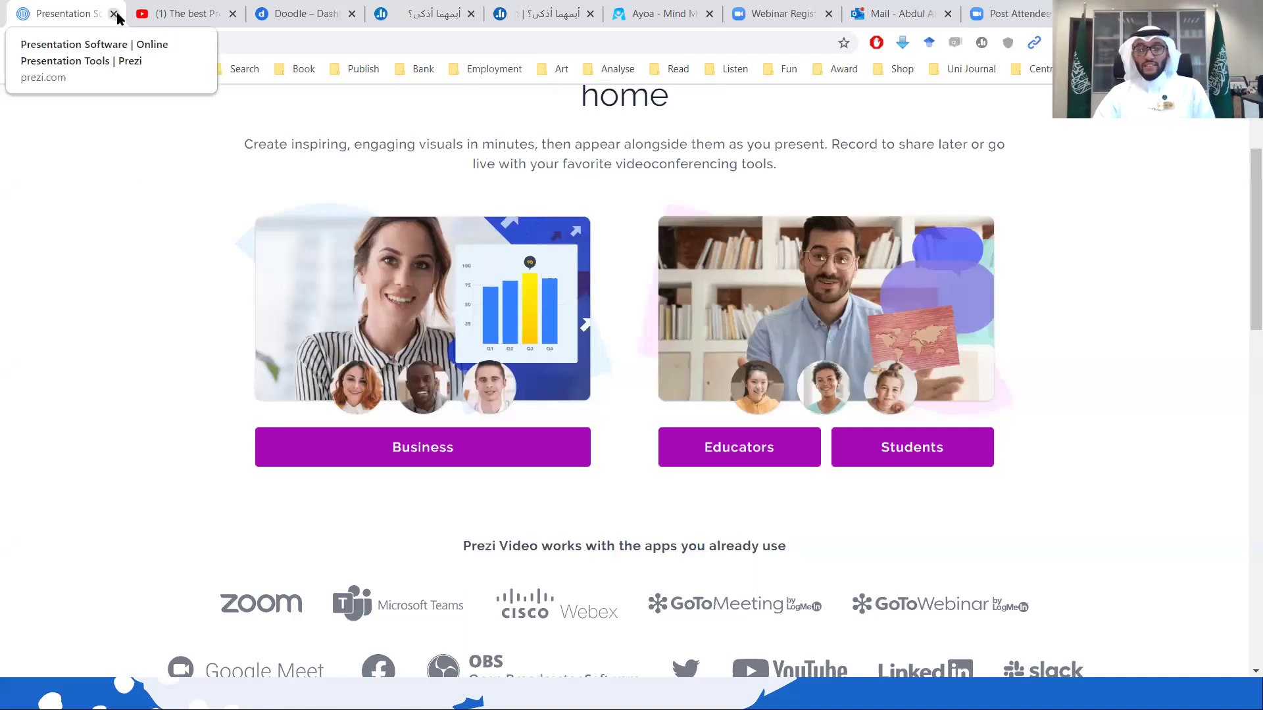
Switch to the slideshow and advance to the Doodle slide
key(alt+Tab)
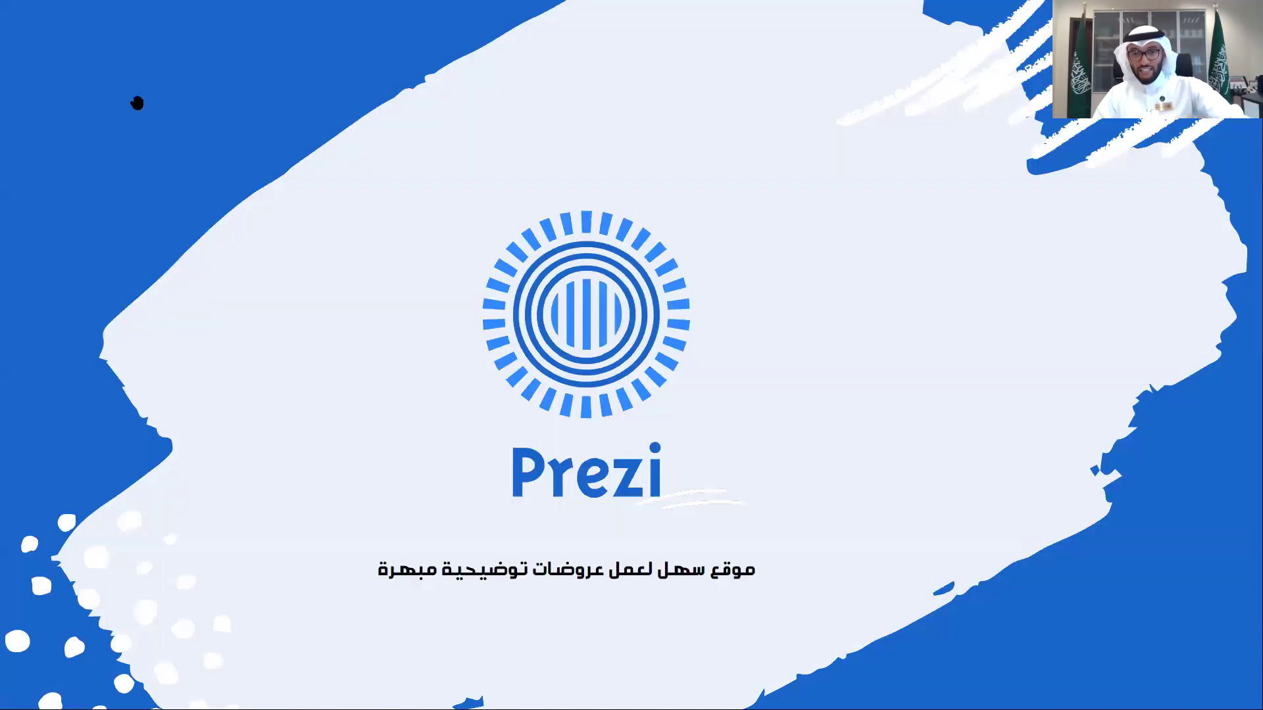
click(134, 237)
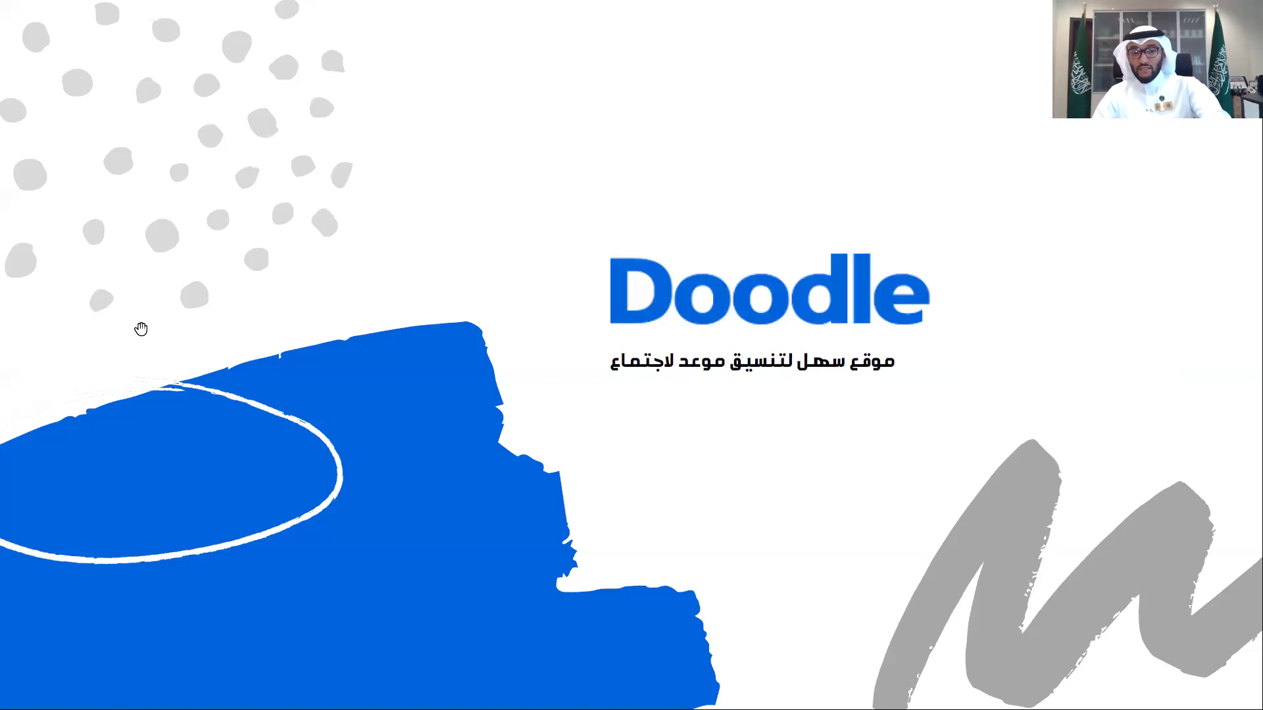
Switch back to the browser and close the Prezi and YouTube pages
key(alt+Tab)
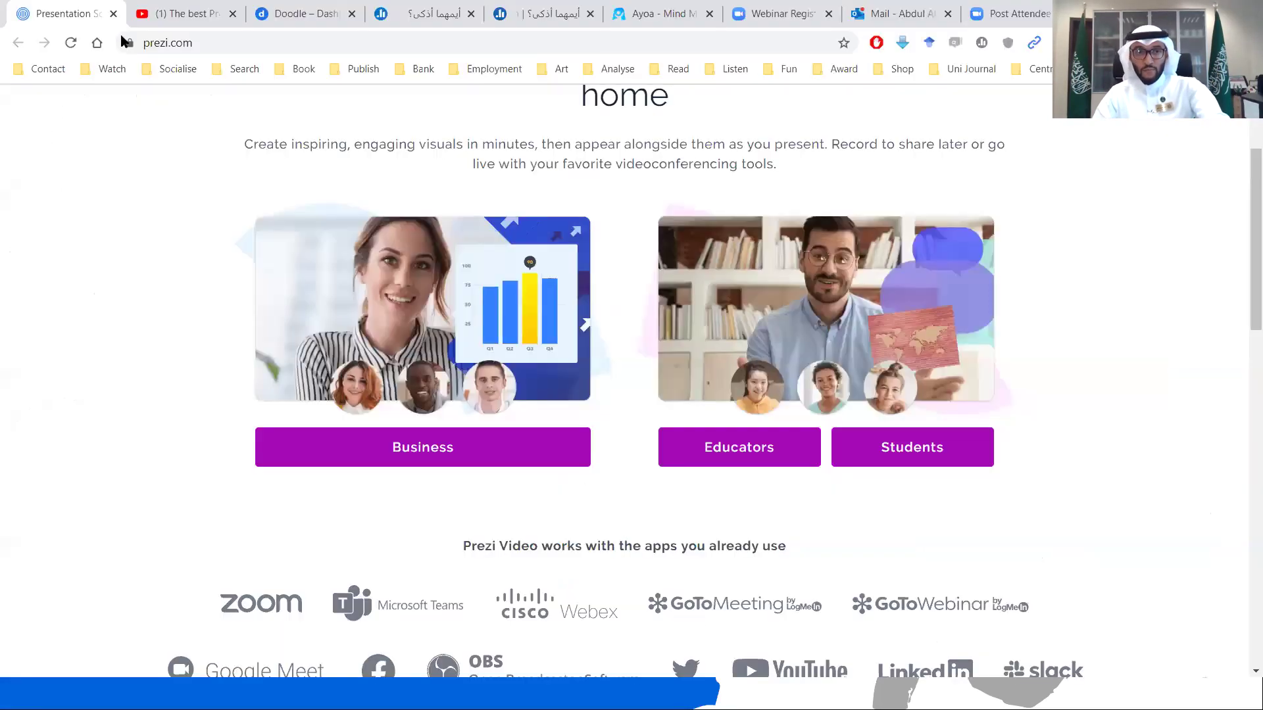
click(114, 14)
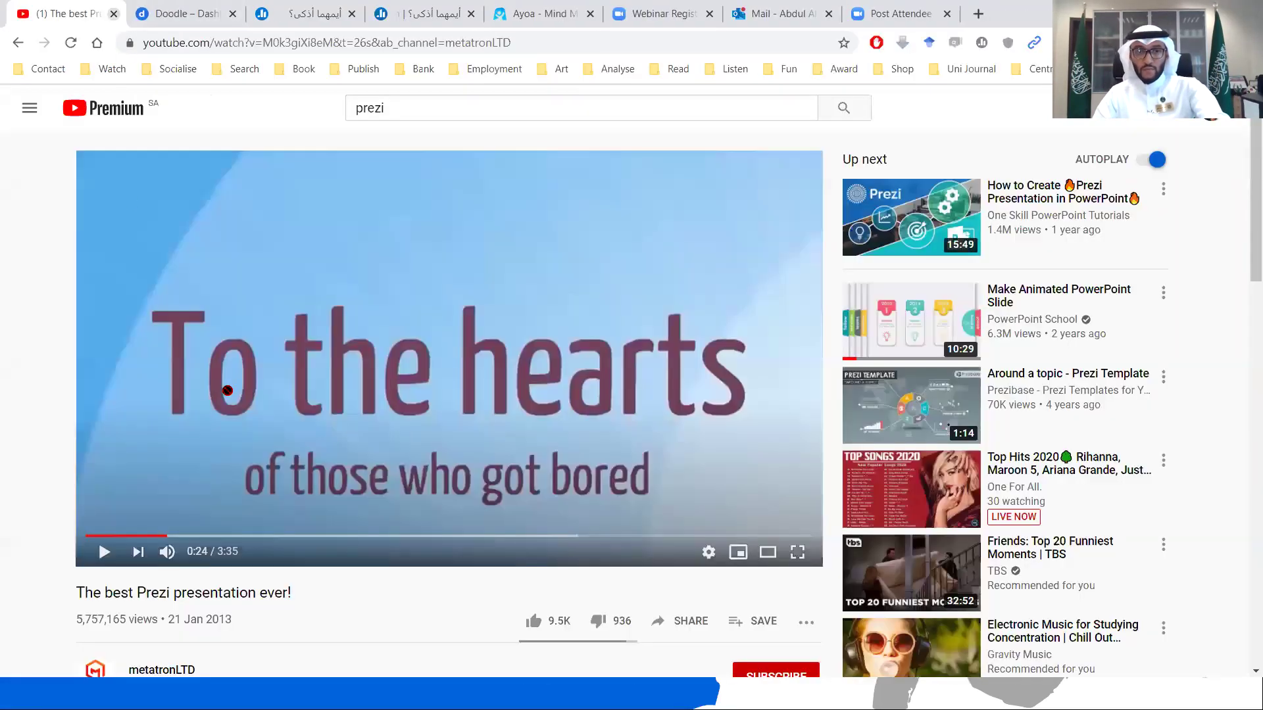
click(113, 14)
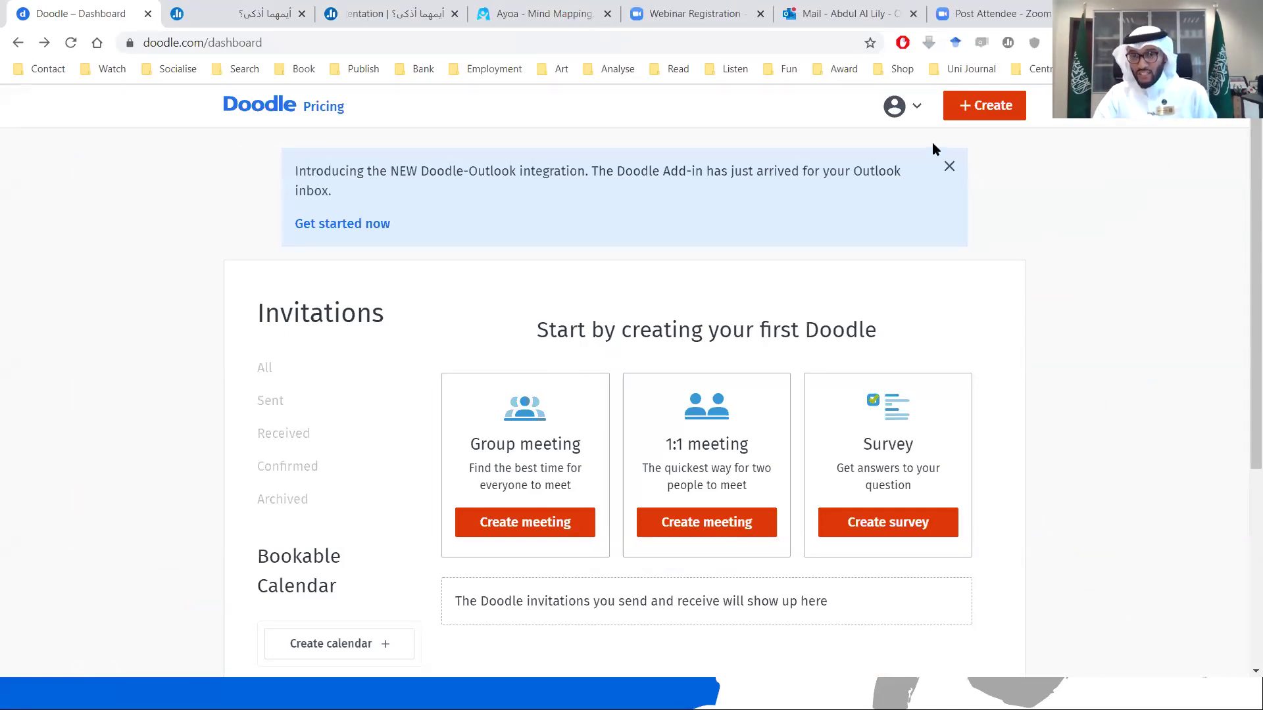
Create a group meeting poll titled "اجتماع أولياء الأمور لمادة الرياضيات" without location or note, and proceed to the time options
click(987, 109)
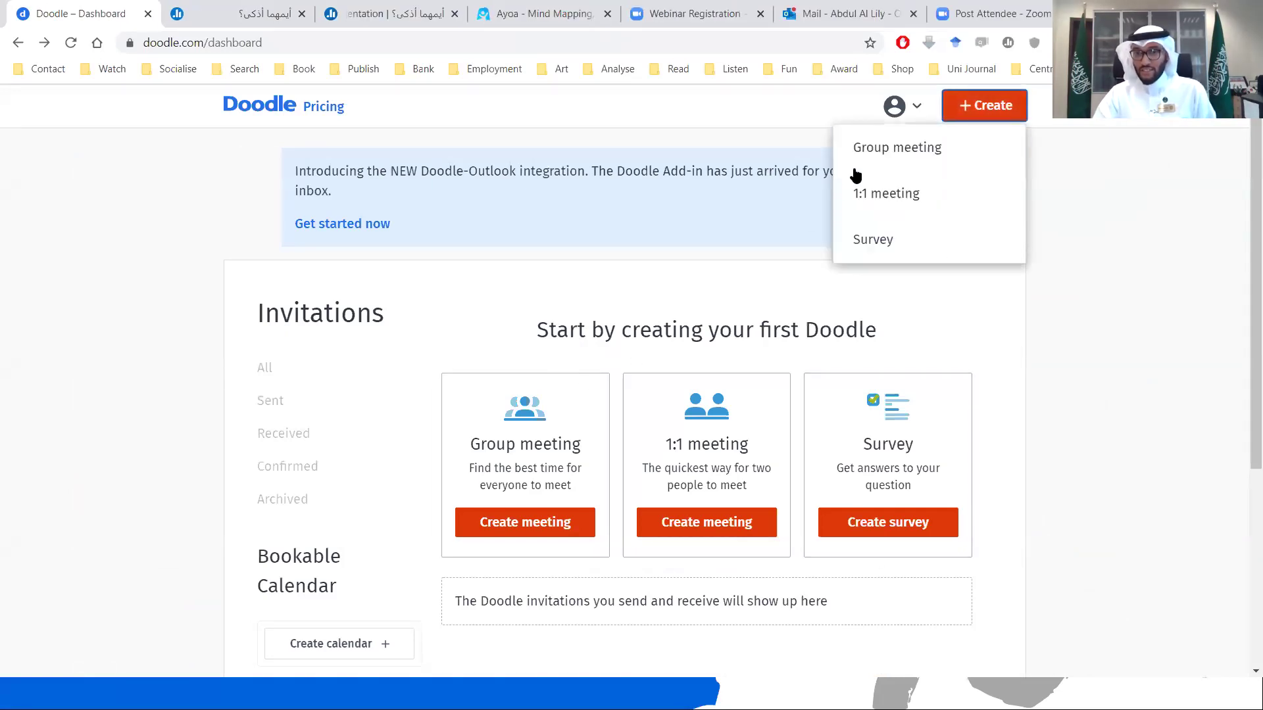
click(866, 152)
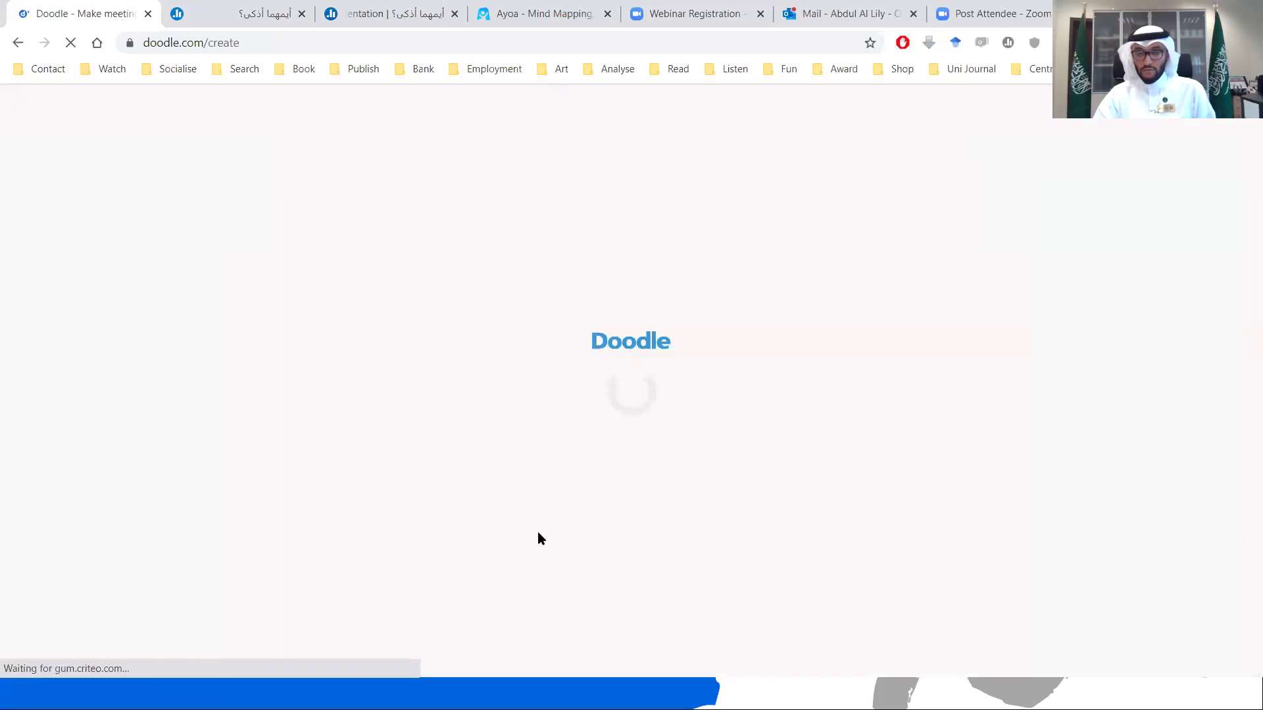
click(465, 277)
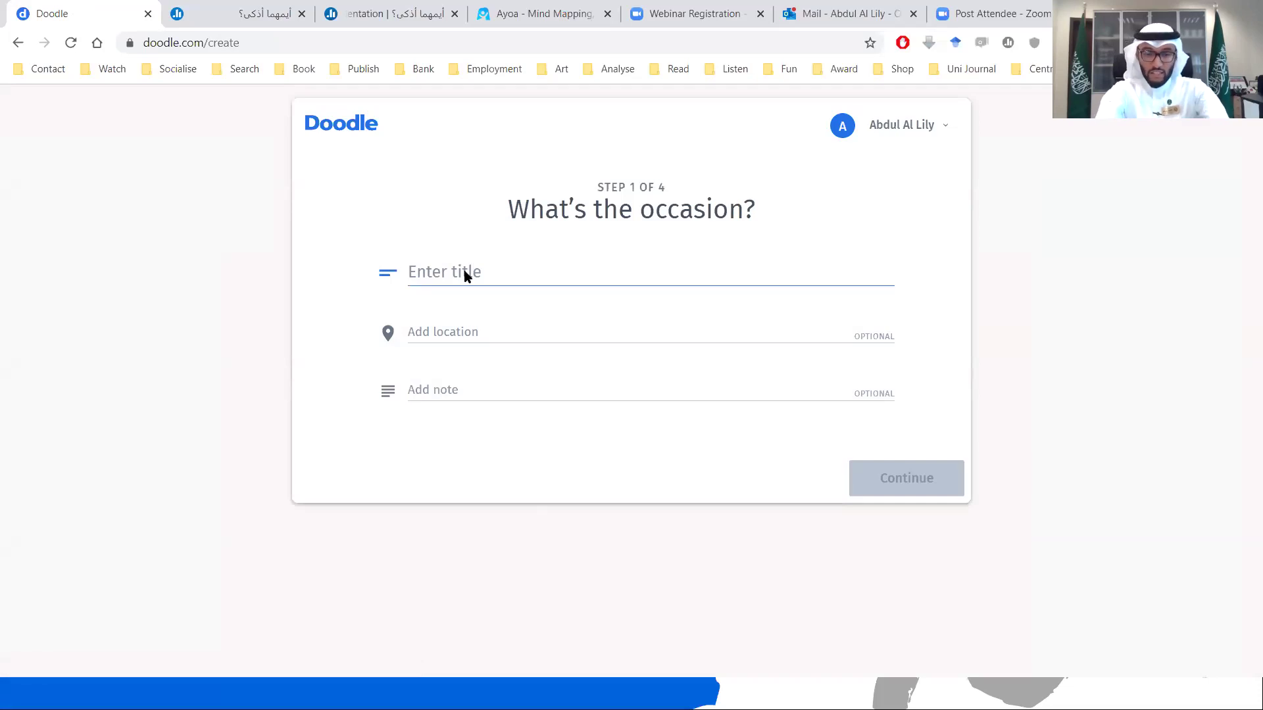
text(h[jlhu)
key(ctrl+a)
text(اجتماع أولياء الأمور)
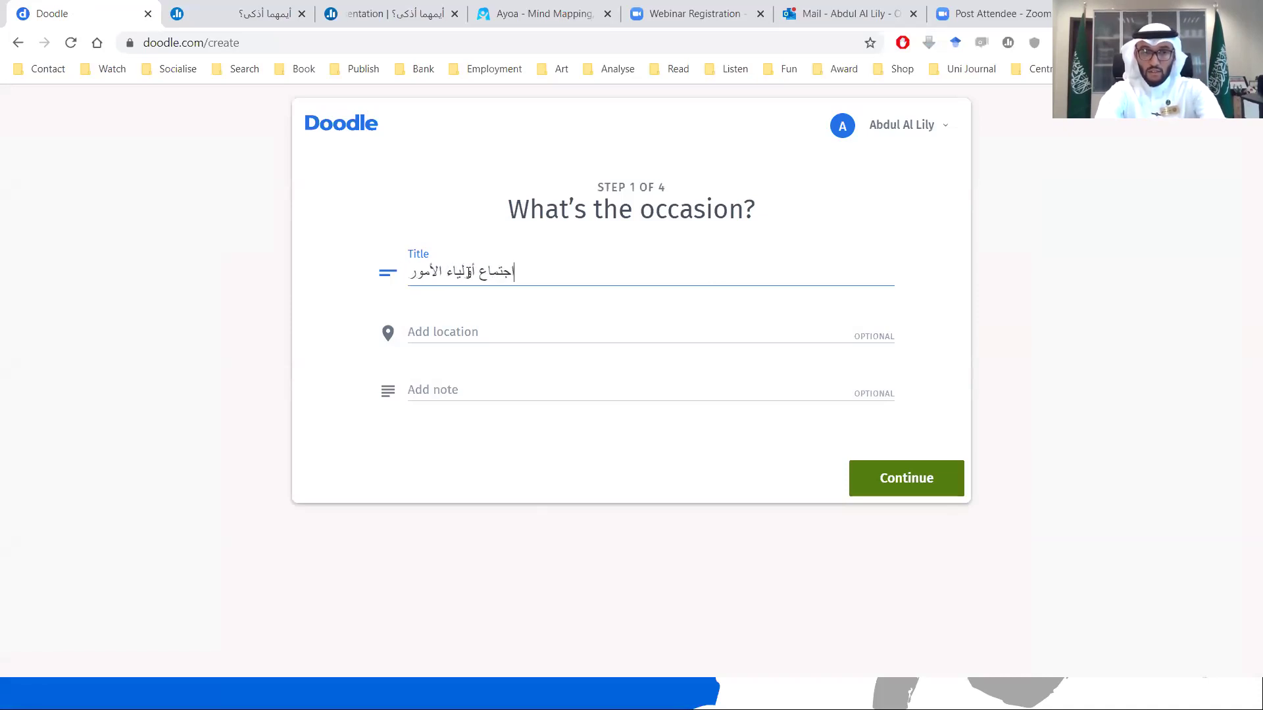
text( لمادج)
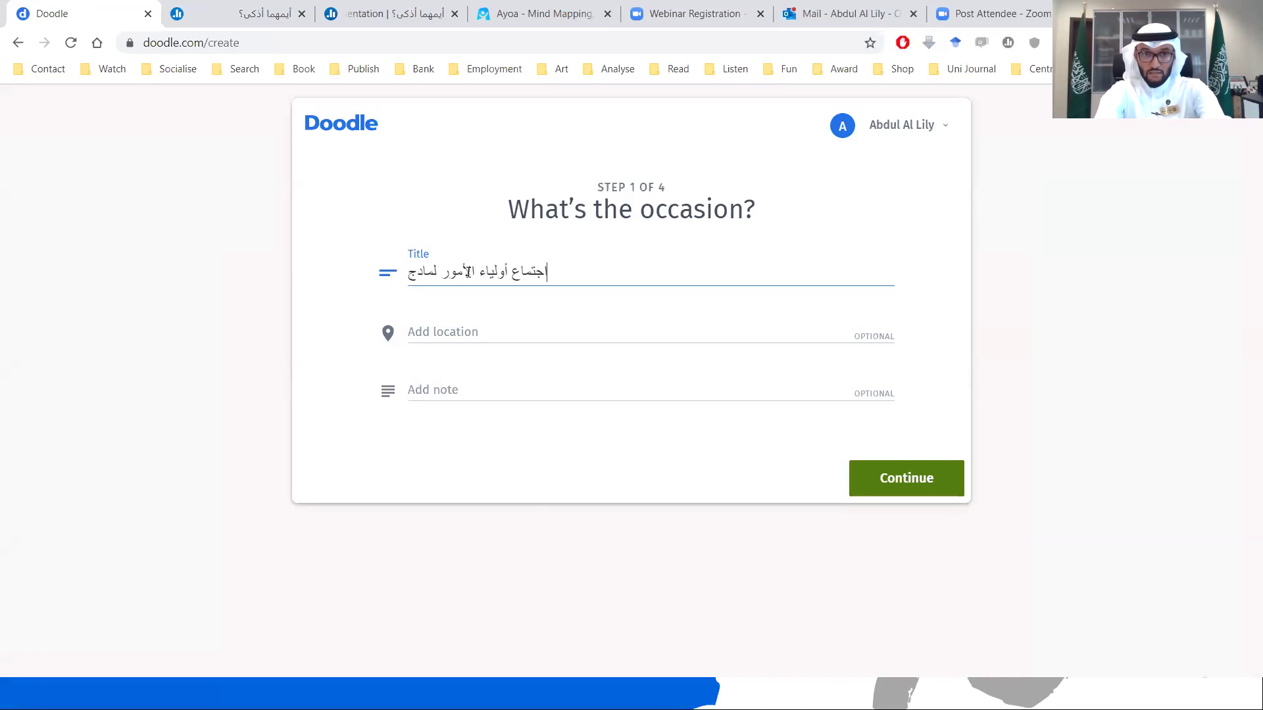
key(BackSpace)
text(ة)
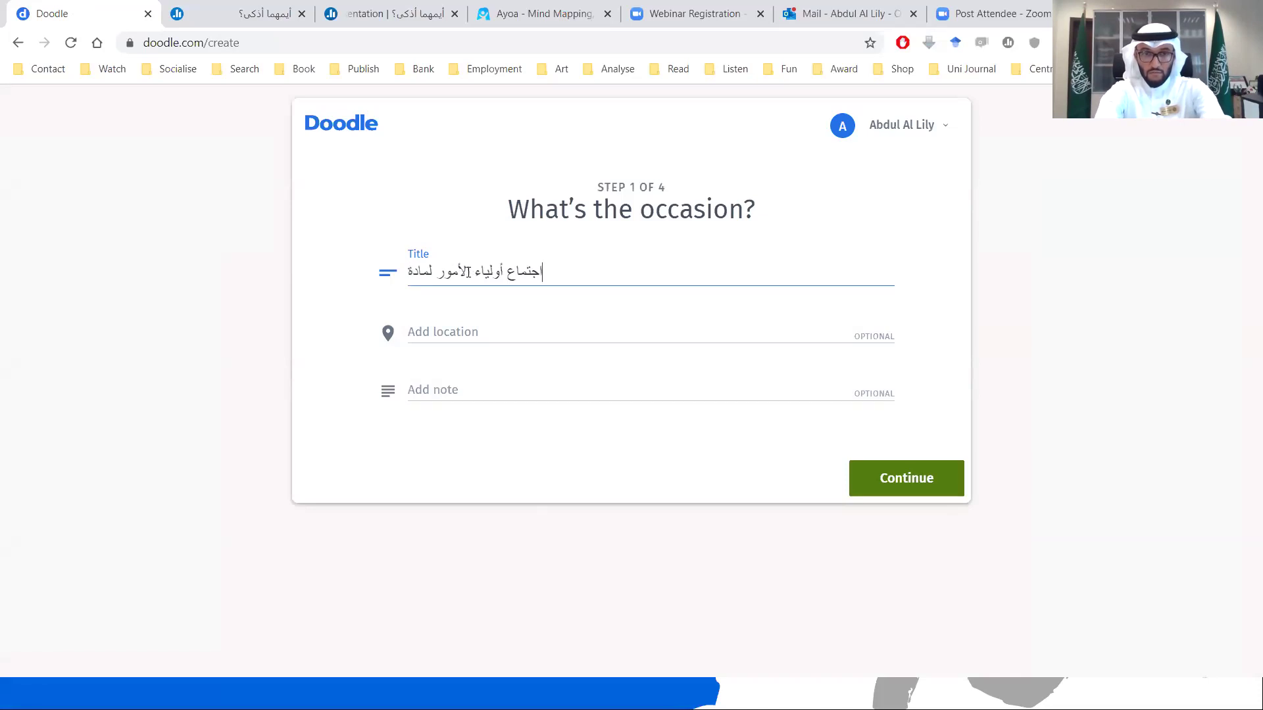
text( الرياضيات)
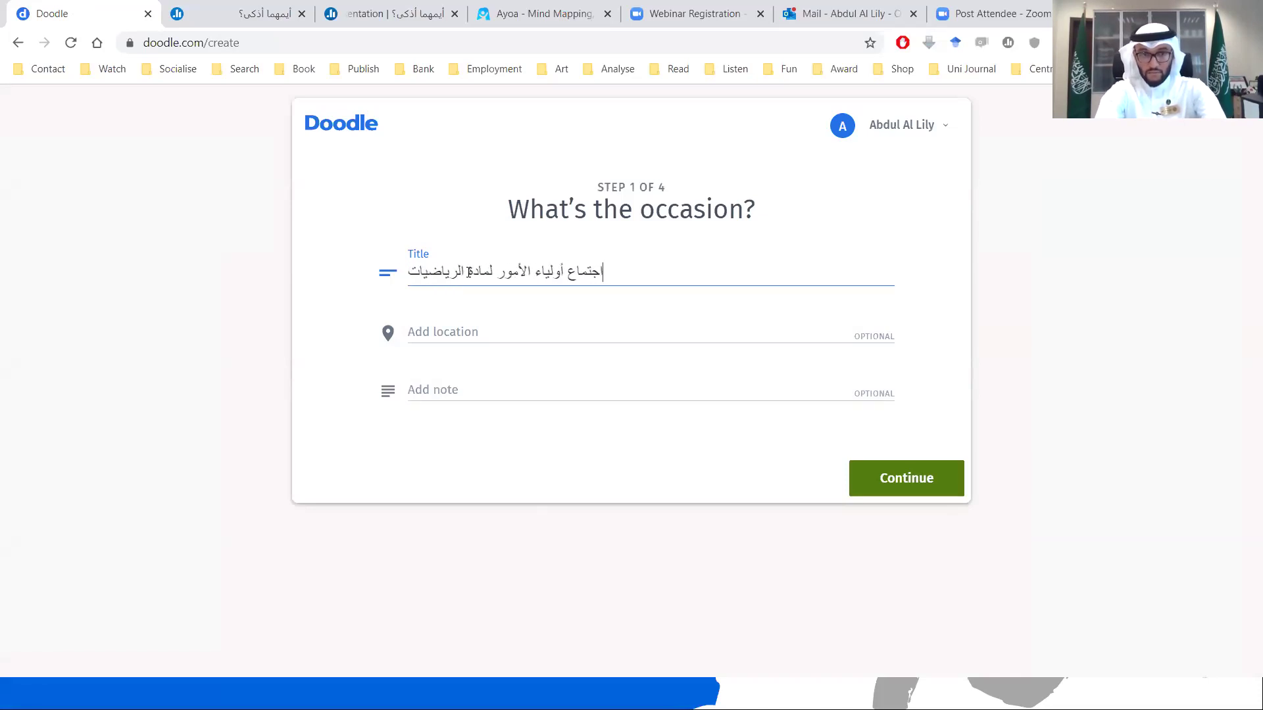
click(469, 338)
click(343, 339)
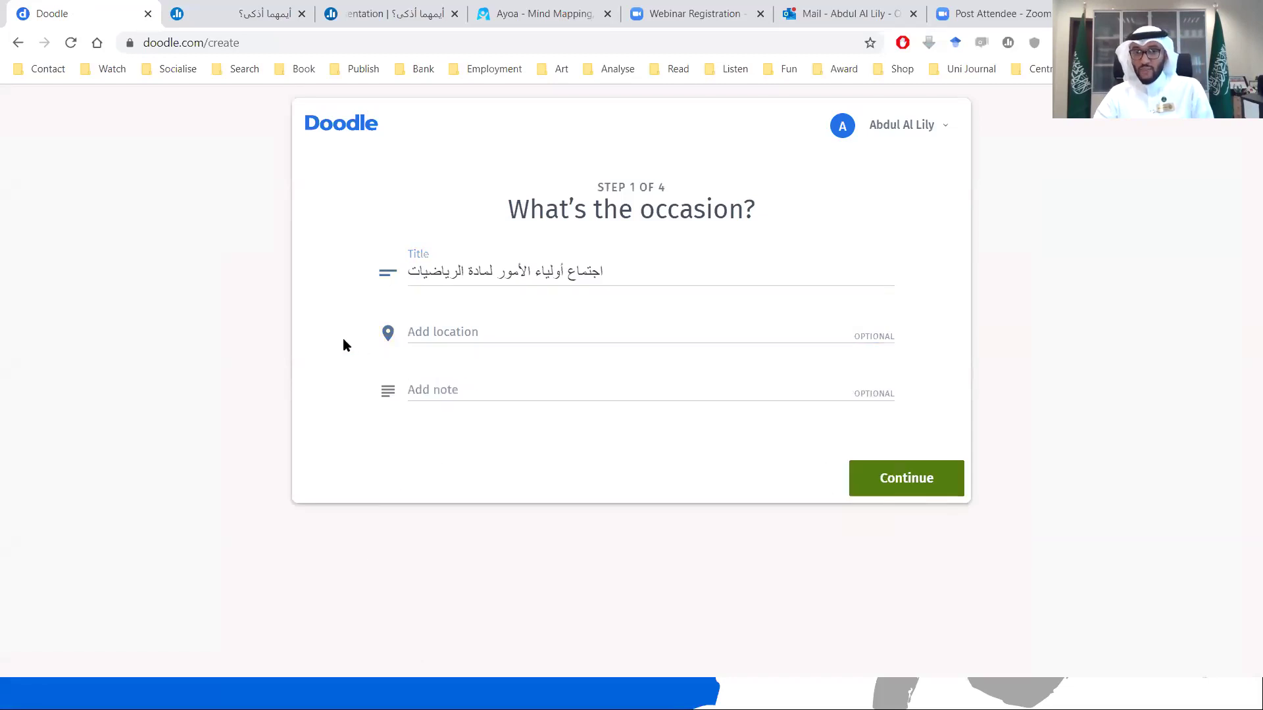
click(872, 486)
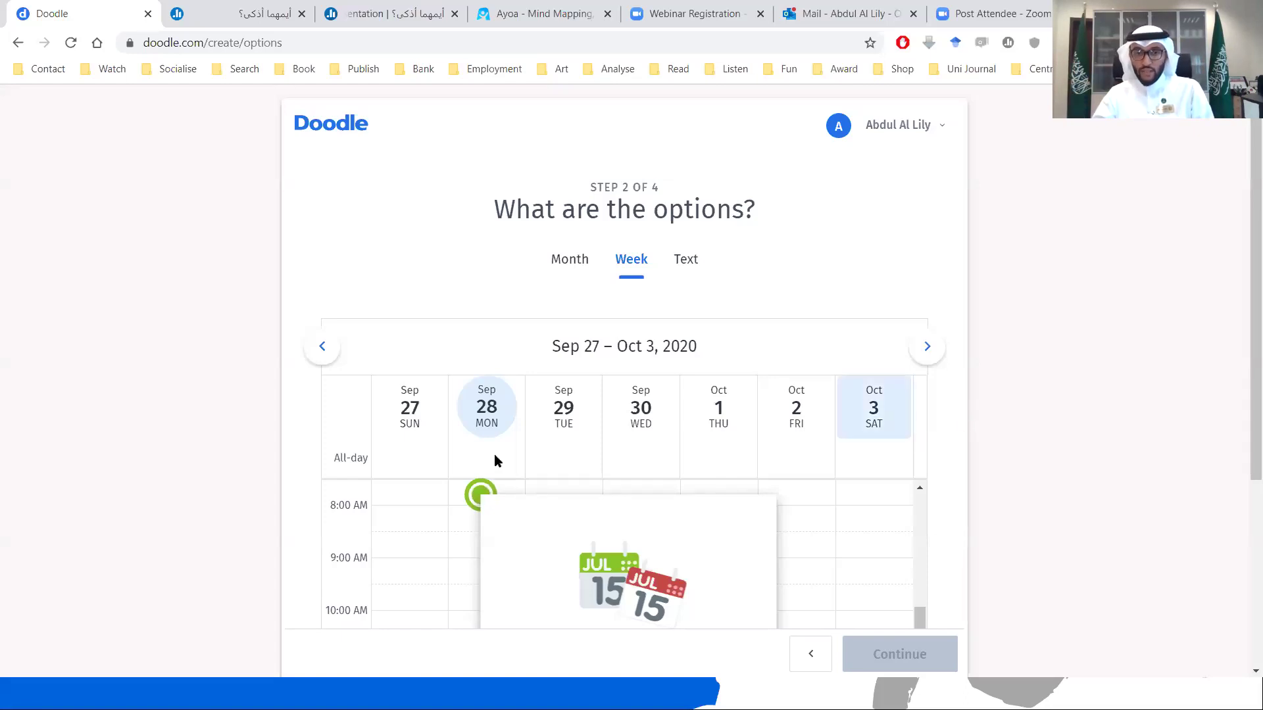
Offer Sep 28 at 8:00–9:00 AM and 11:00 AM–12:00 PM, Sep 29 at 9:30–10:30 AM, Oct 1 at 11:30 AM–12:30 PM, and continue
scroll(375, 487, down, 1)
scroll(243, 490, down, 3)
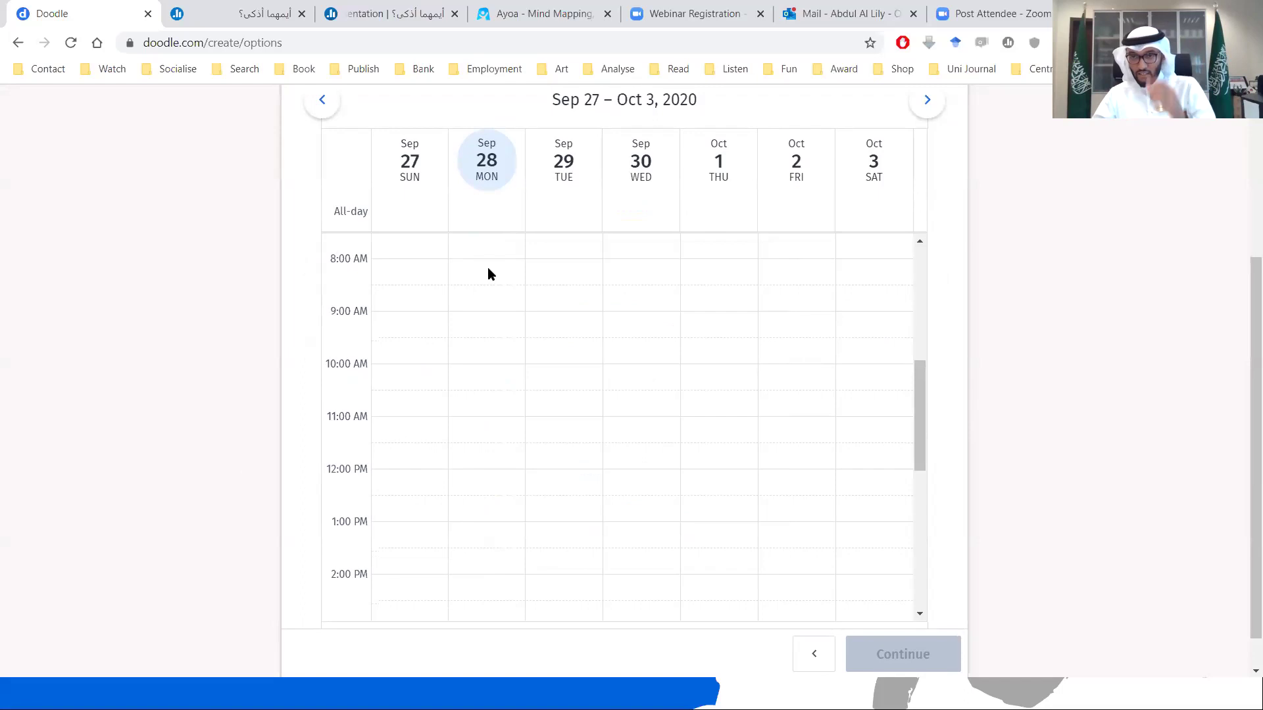
drag(487, 264, 485, 305)
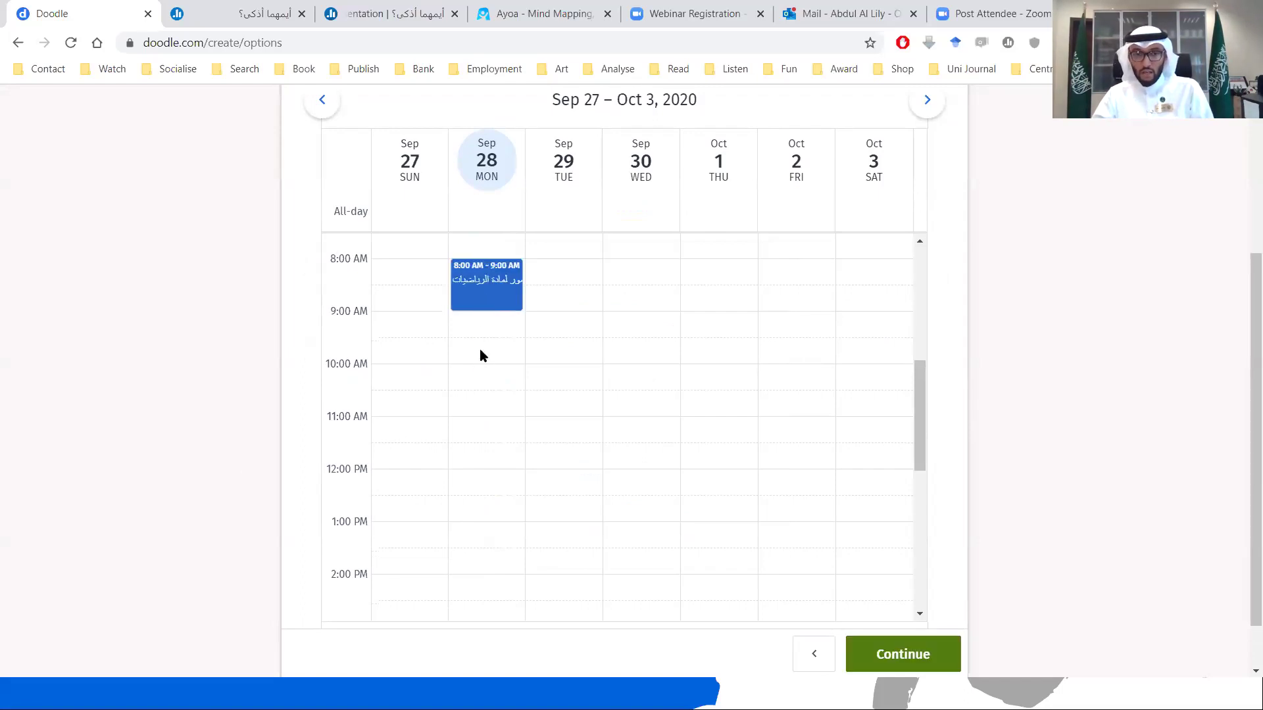
drag(481, 420, 482, 464)
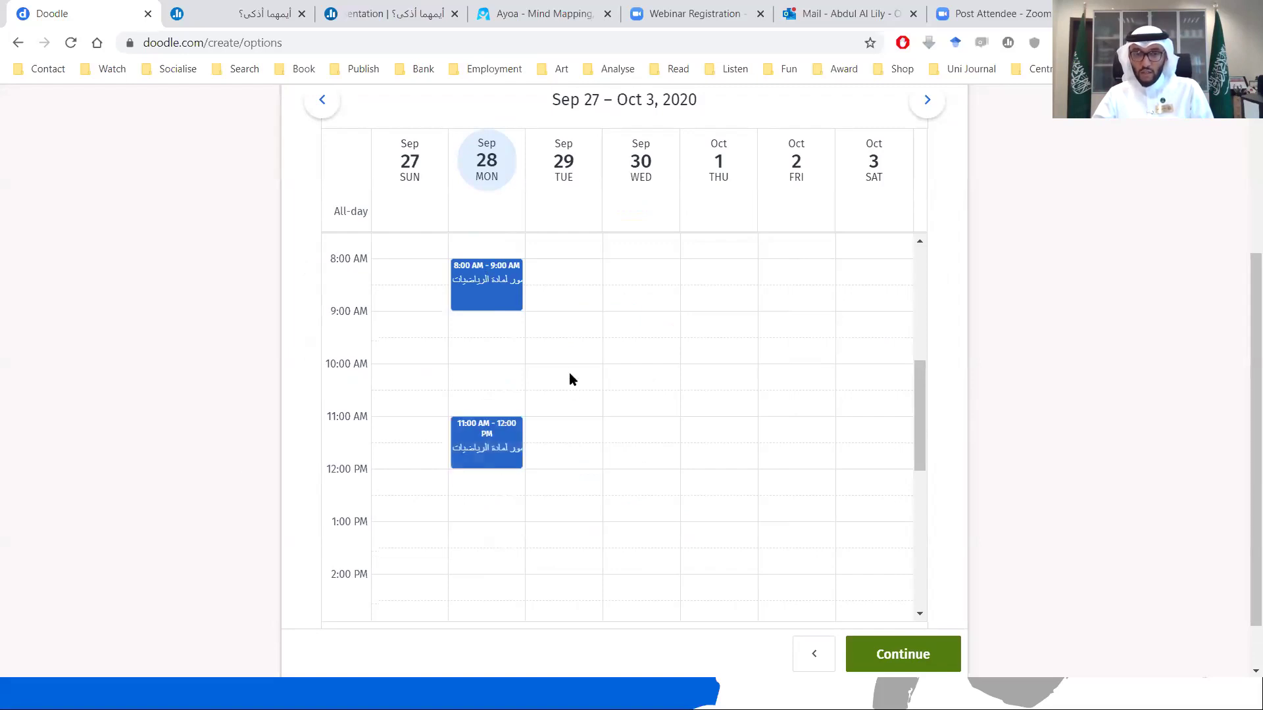
drag(574, 349, 578, 386)
drag(699, 450, 713, 494)
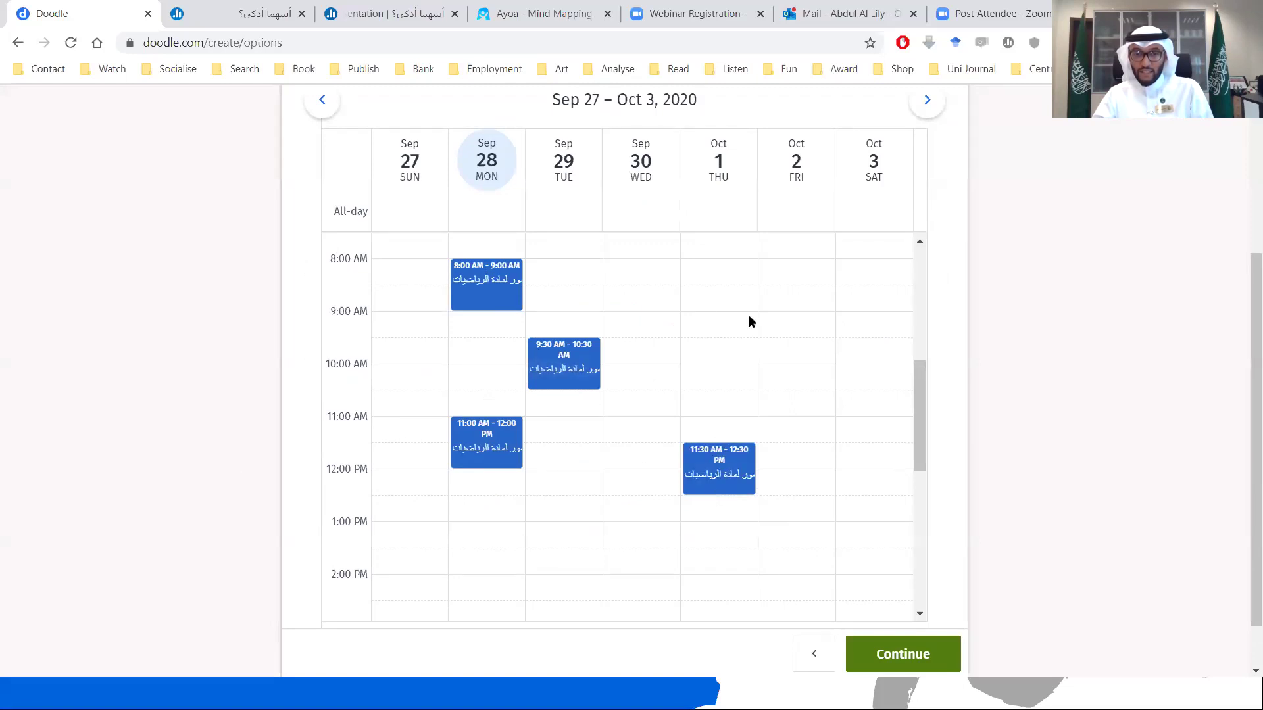
click(861, 653)
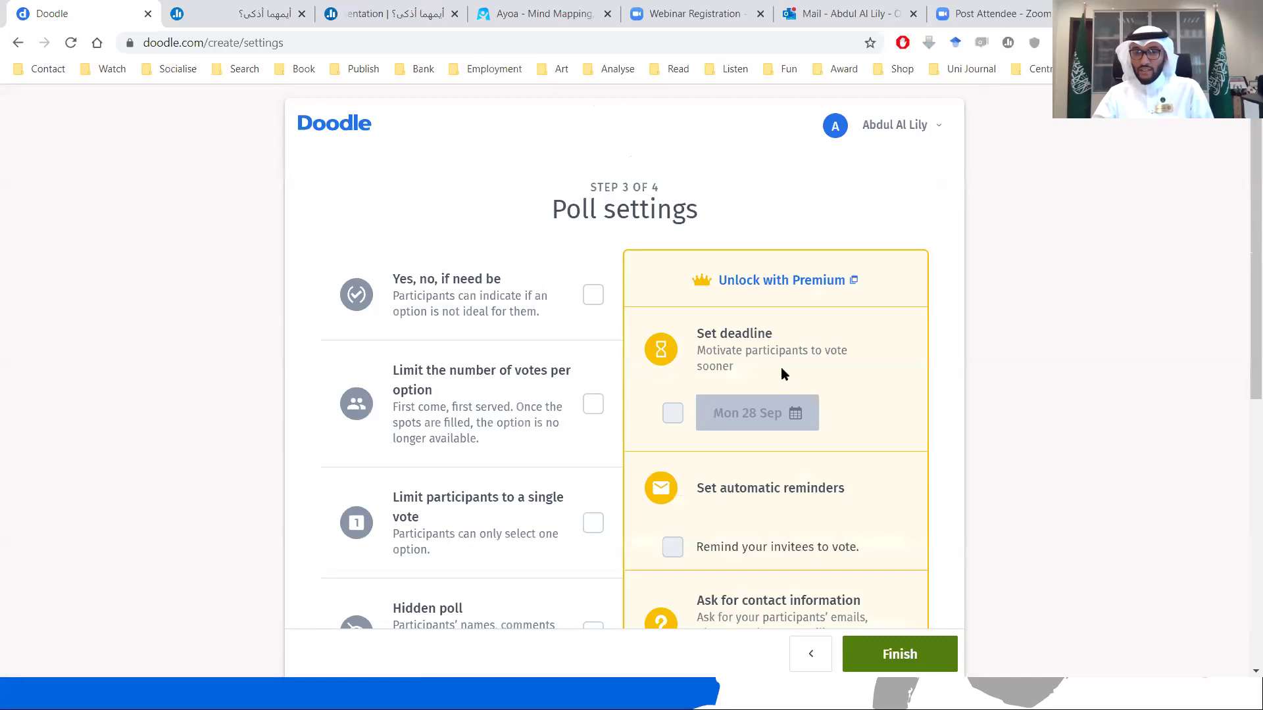
Review the poll settings and finish creating the poll with every optional setting left off
scroll(780, 367, down, 6)
scroll(784, 400, down, 2)
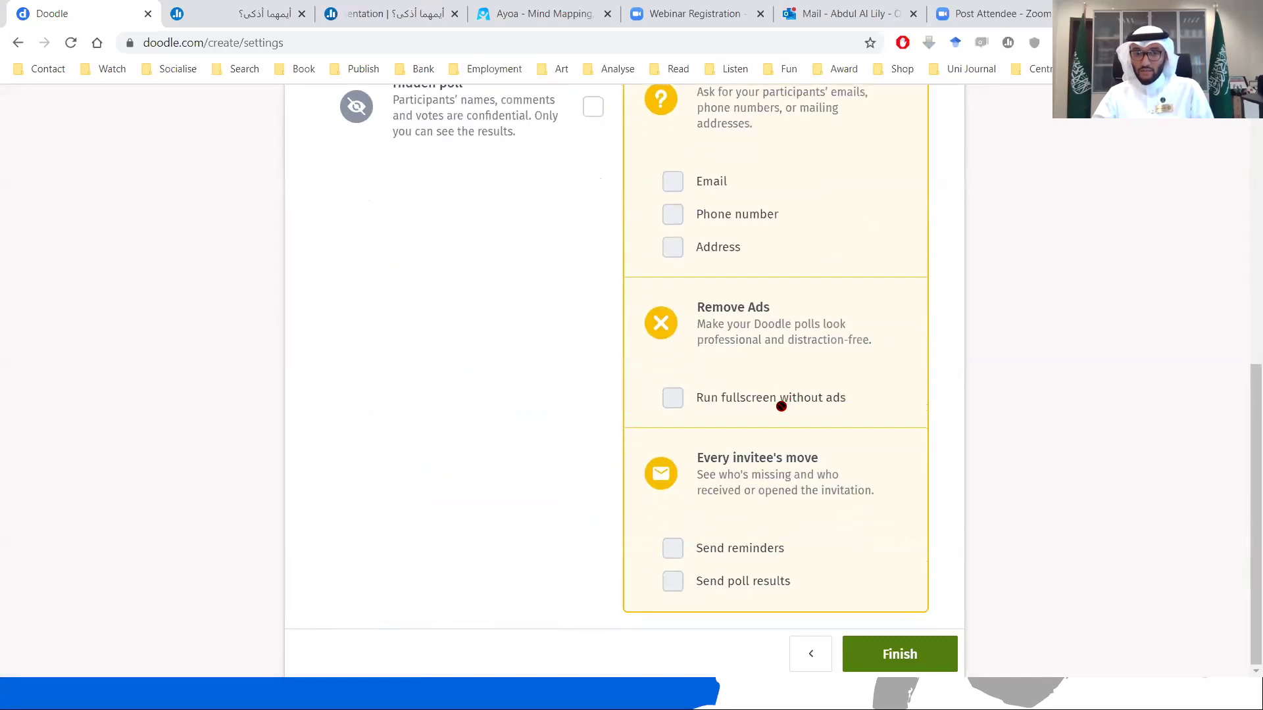
scroll(780, 408, up, 8)
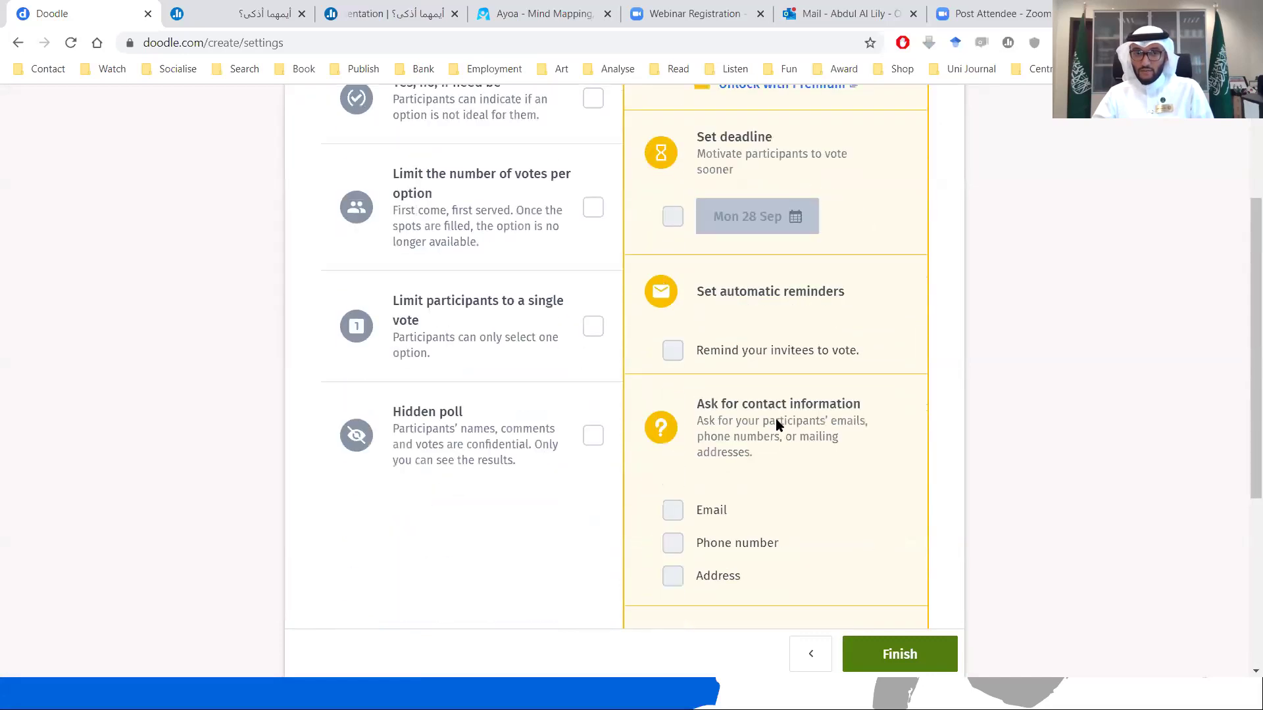
click(899, 663)
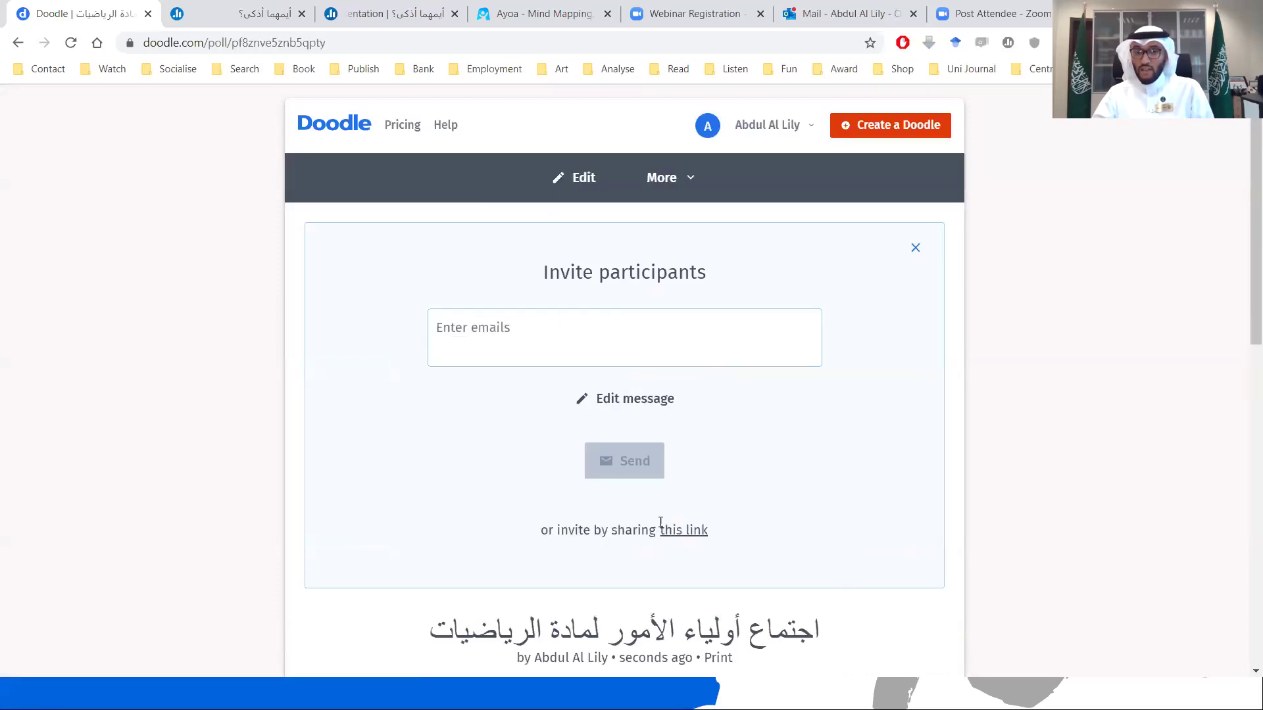
Replace the prefilled name in the poll table's voting row with a participant's first name
scroll(685, 549, down, 4)
scroll(689, 551, down, 4)
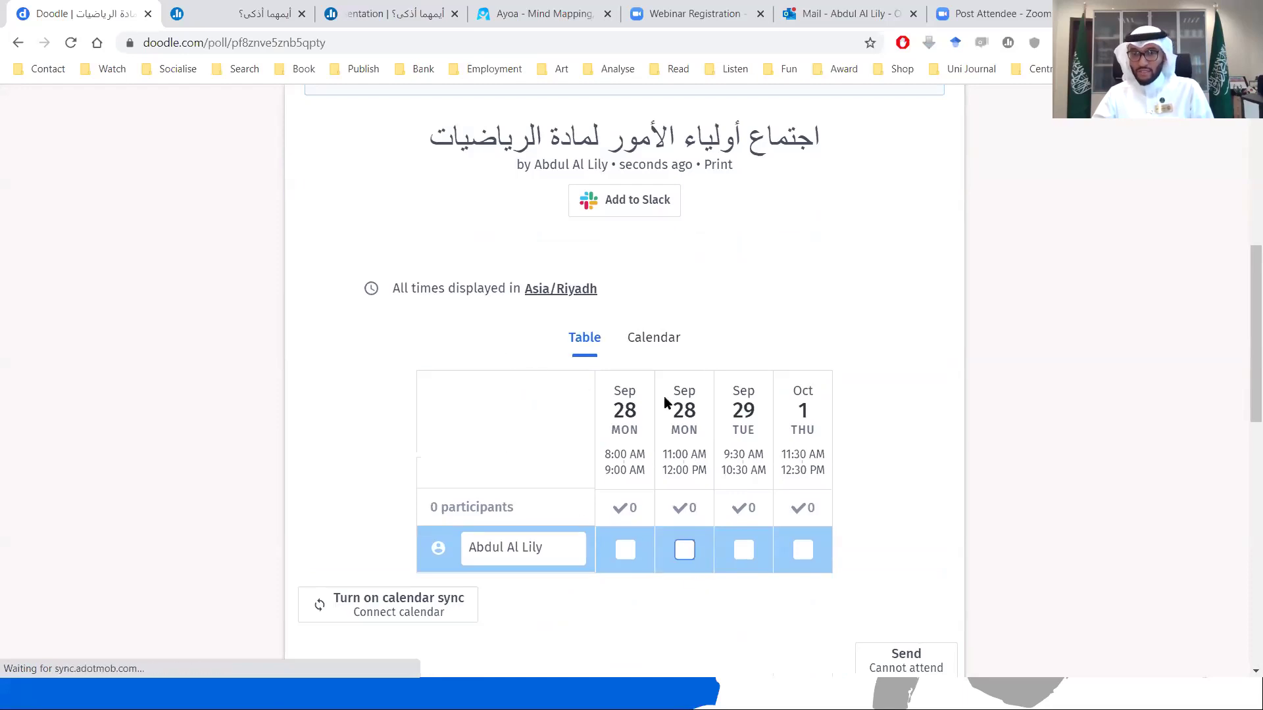
scroll(705, 380, up, 6)
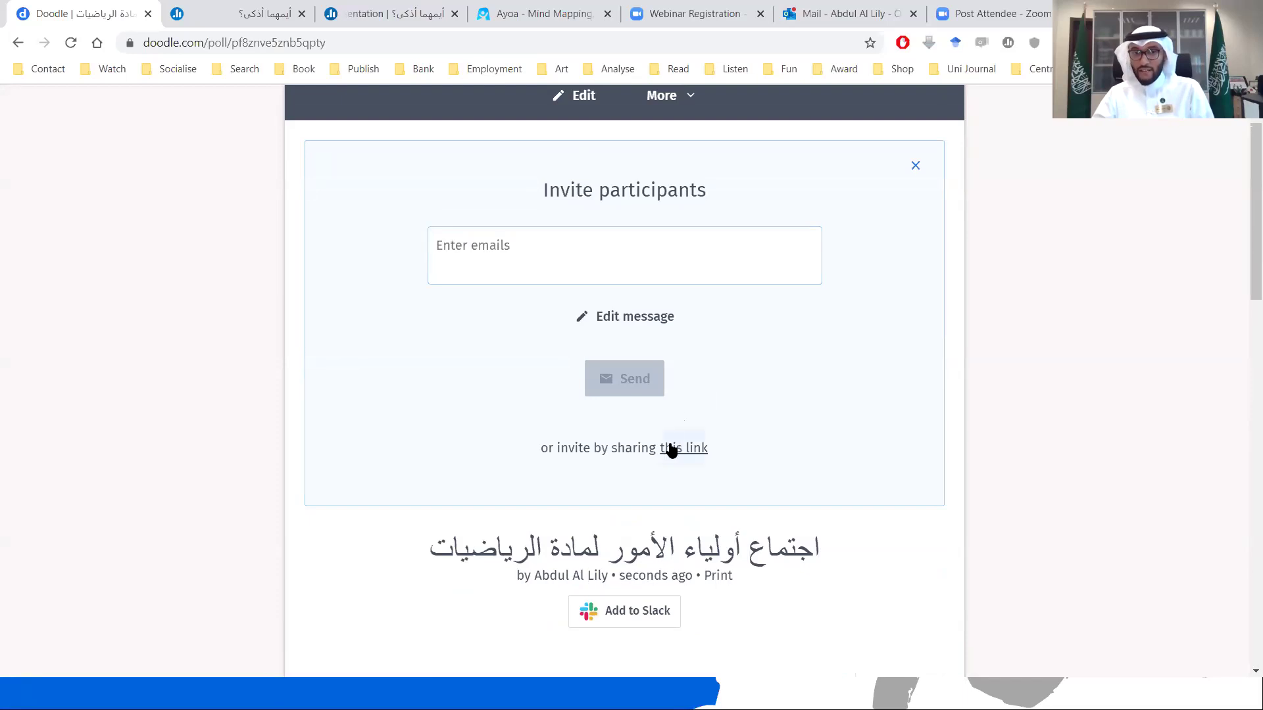
scroll(665, 443, up, 1)
scroll(665, 444, down, 10)
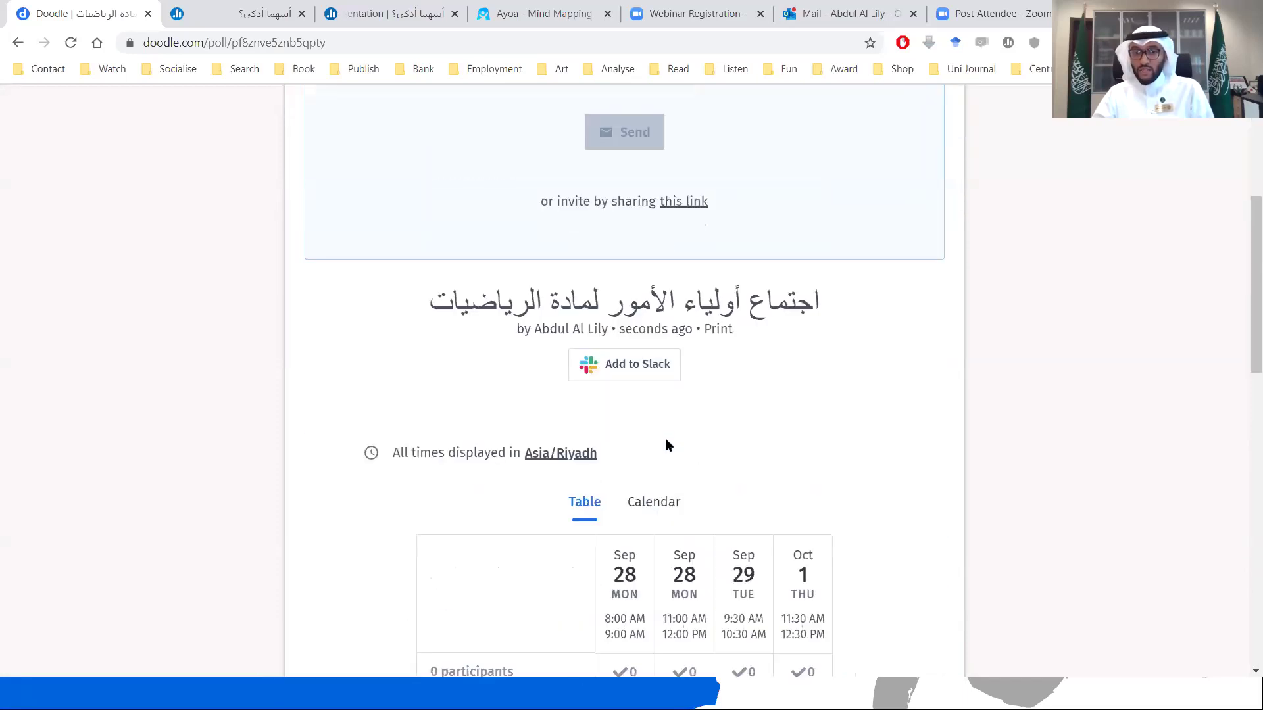
click(517, 386)
double_click(517, 386)
triple_click(517, 386)
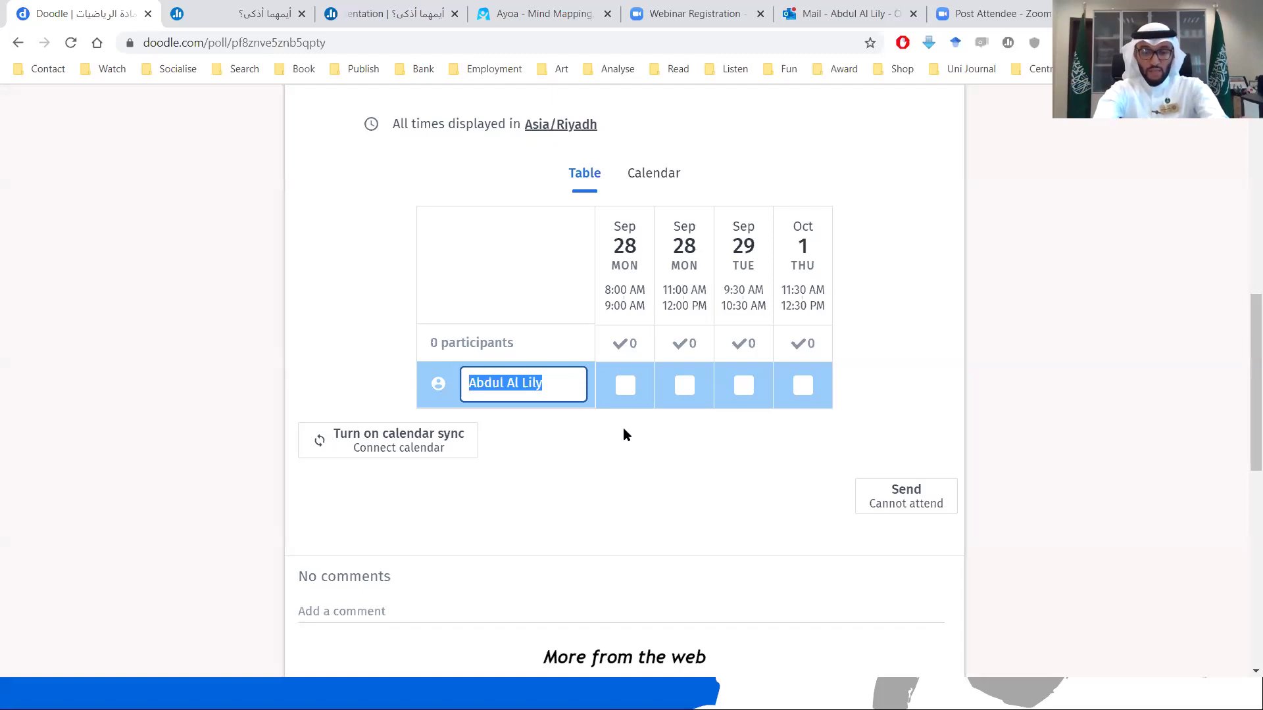
text(ohg)
key(BackSpace)
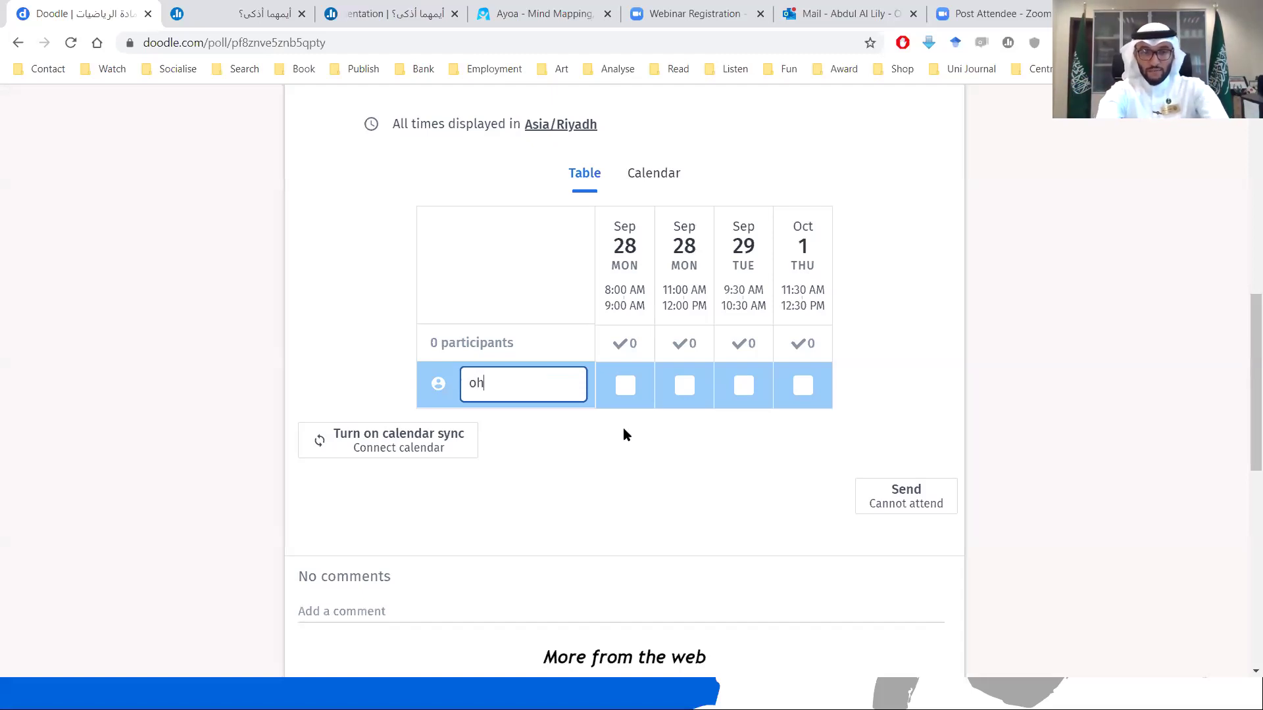
key(BackSpace)
key(BackSpace)
text(خالد)
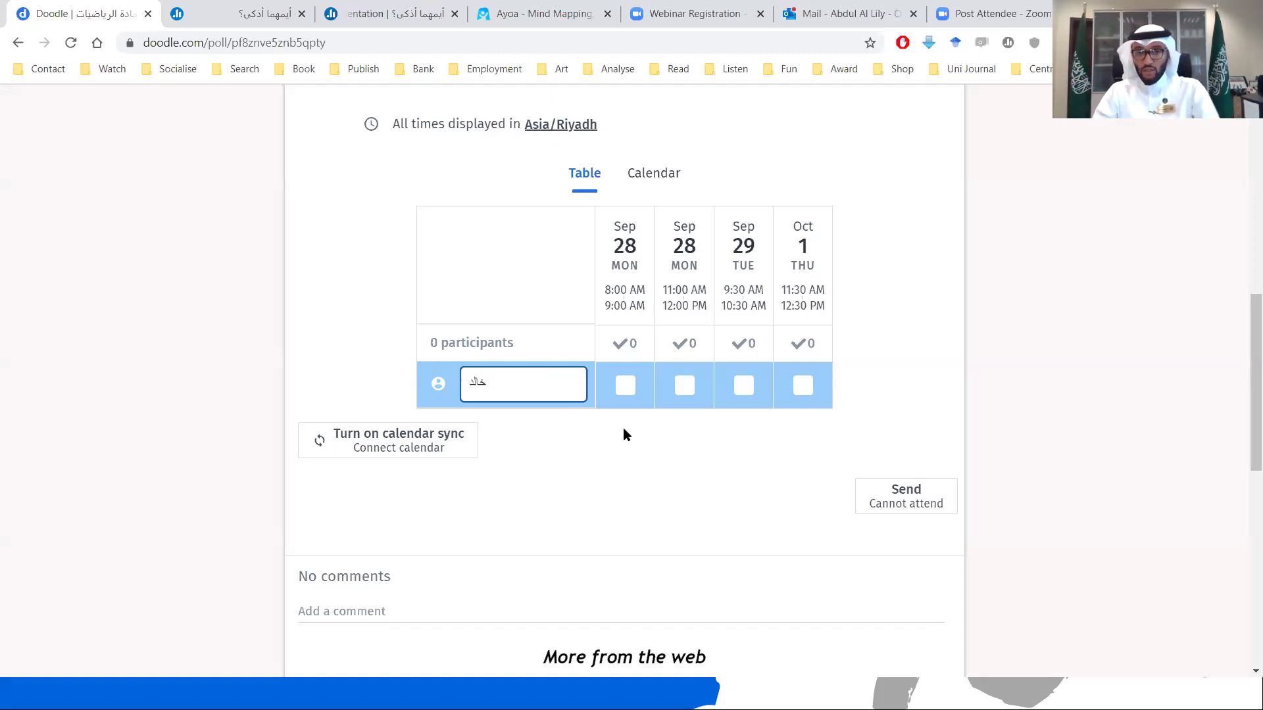
Vote for the Sep 28 11:00 AM–12:00 PM and Sep 29 9:30–10:30 AM slots and submit the vote
click(685, 389)
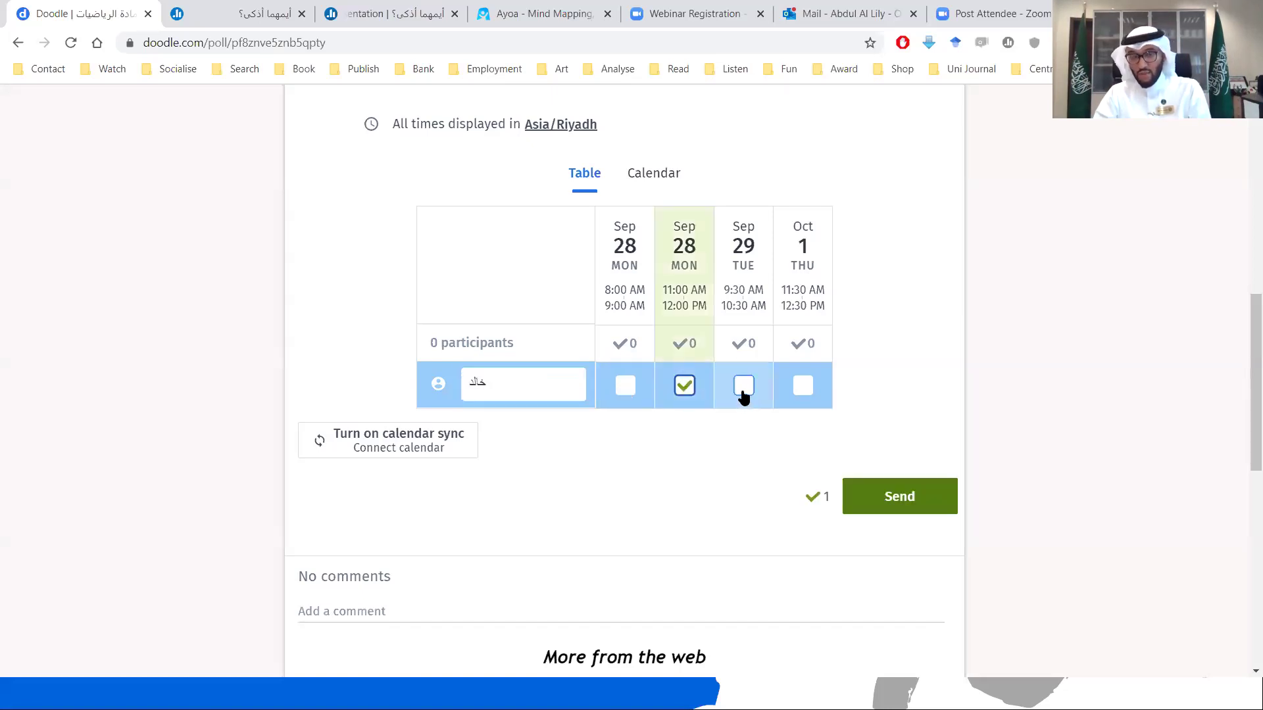
click(743, 389)
click(867, 496)
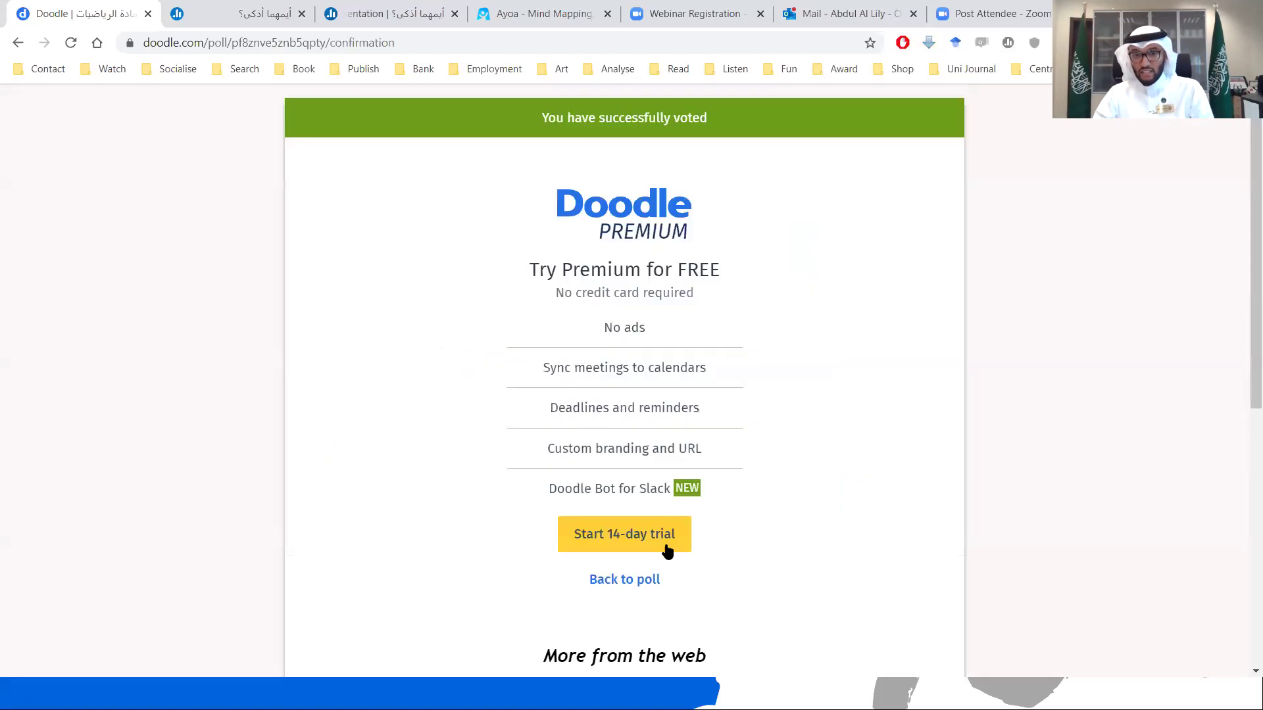
Return from the vote confirmation page to the poll's participant table
scroll(671, 538, down, 6)
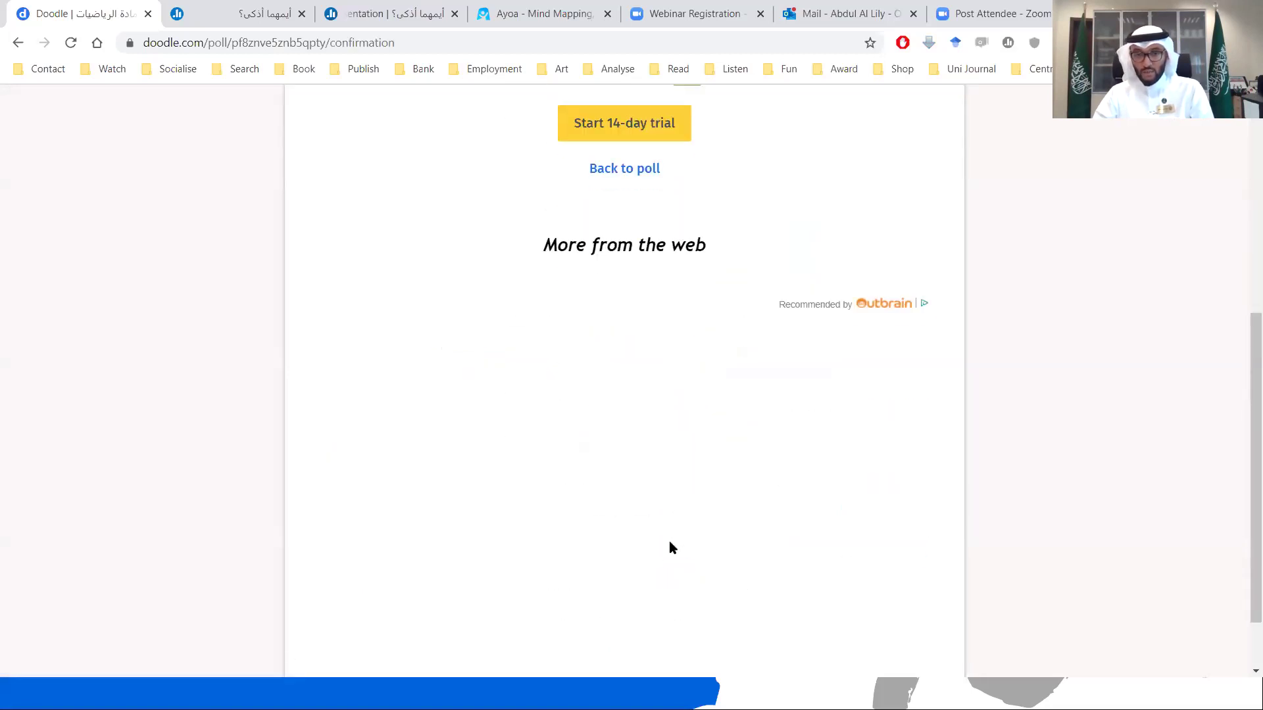
scroll(670, 541, up, 4)
scroll(674, 541, up, 3)
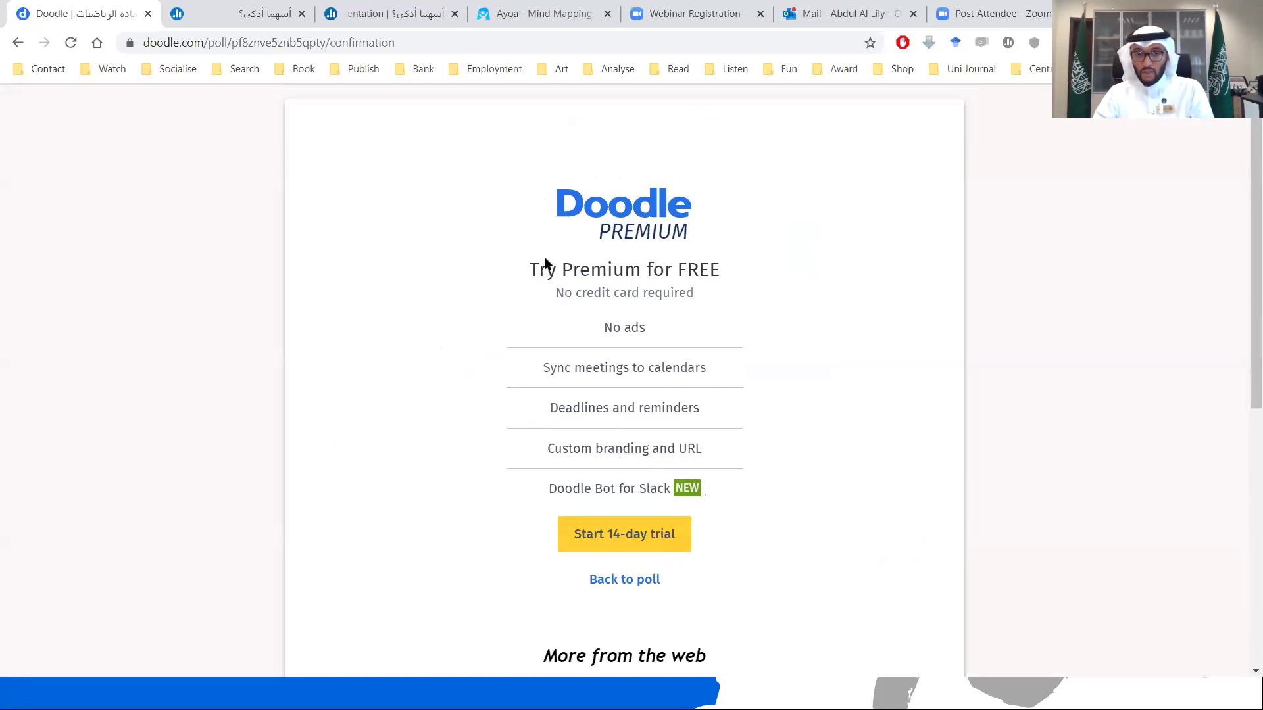
click(8, 43)
click(18, 42)
scroll(618, 488, down, 4)
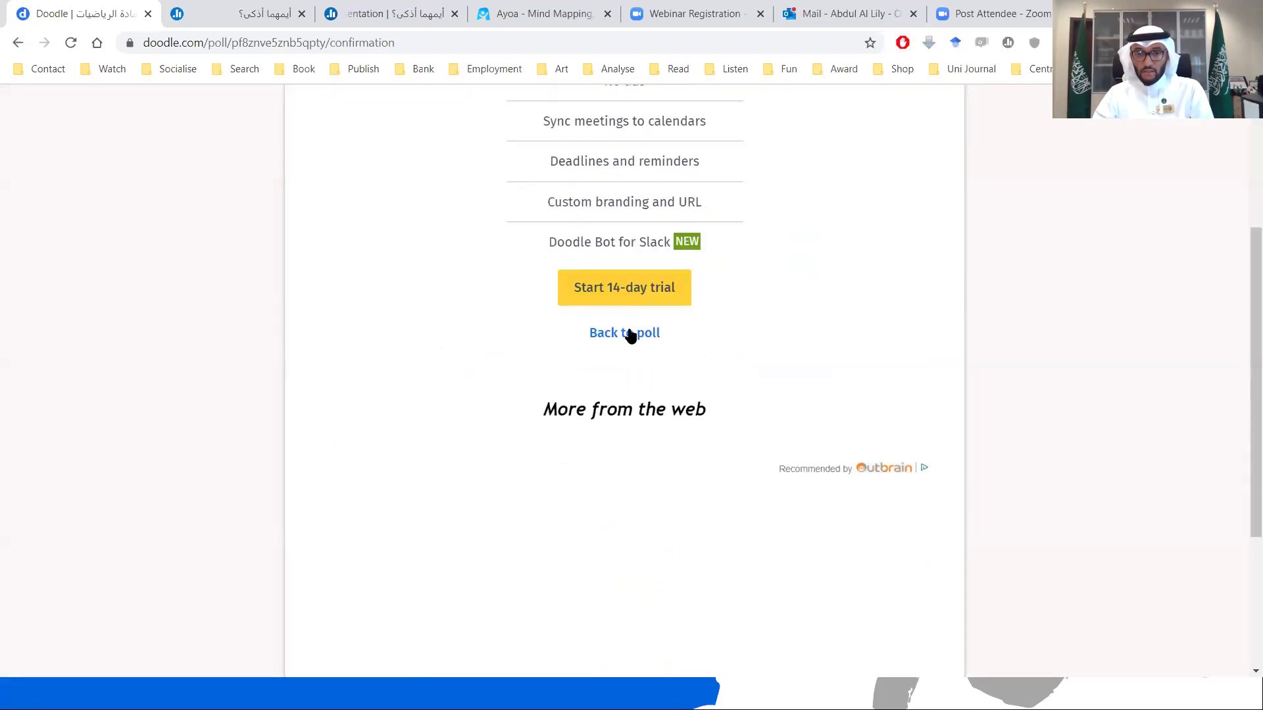
click(630, 336)
scroll(510, 447, down, 10)
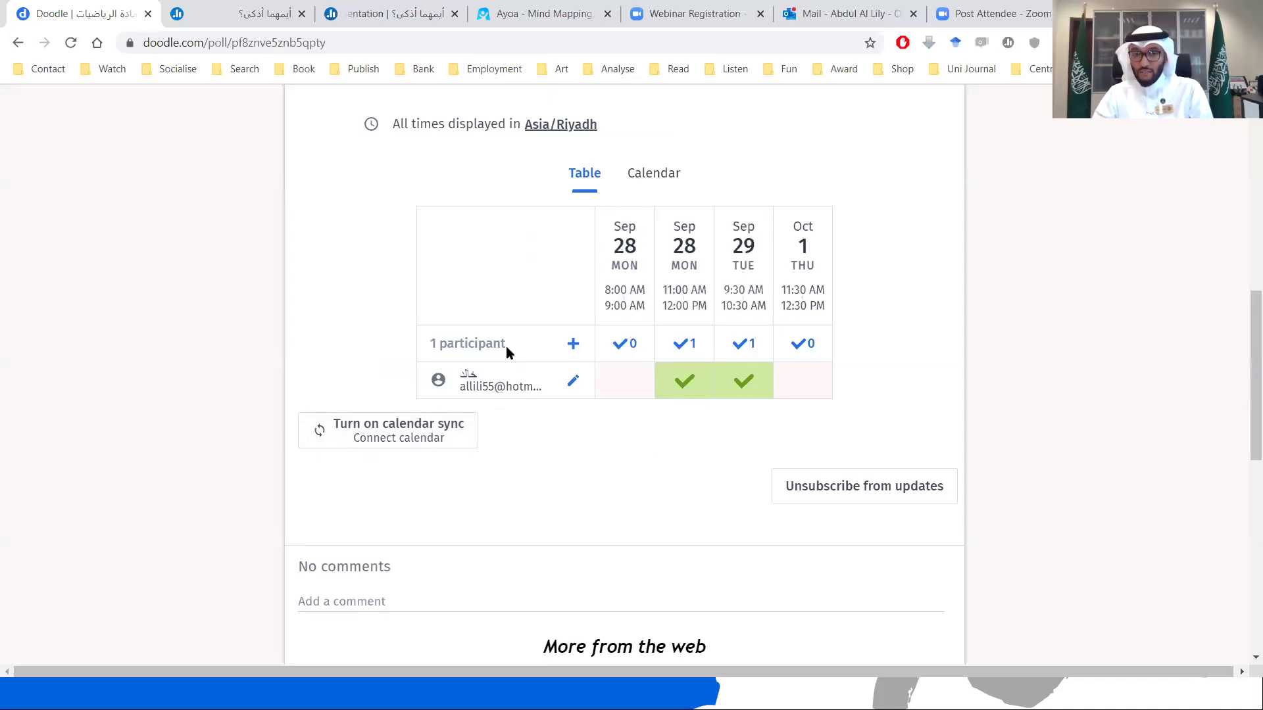
Add a second participant row to the poll table and replace the prefilled name with another participant's first name
click(572, 343)
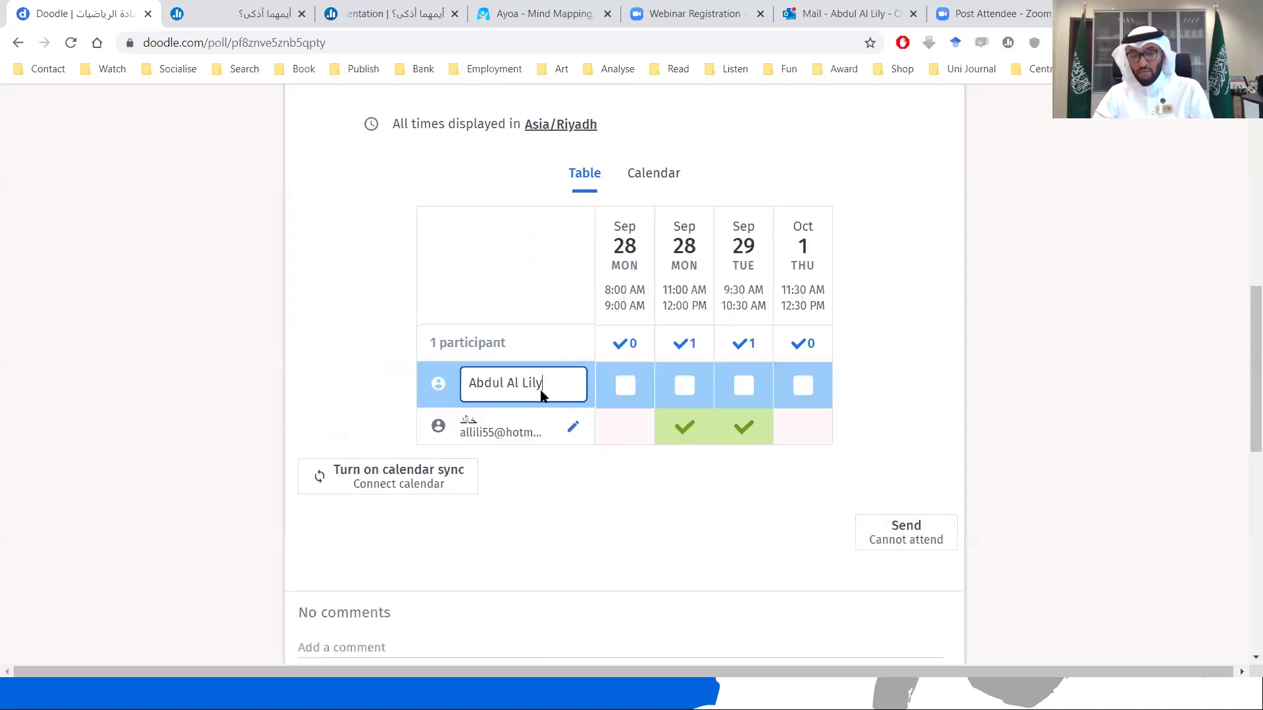
triple_click(503, 393)
text(صالح)
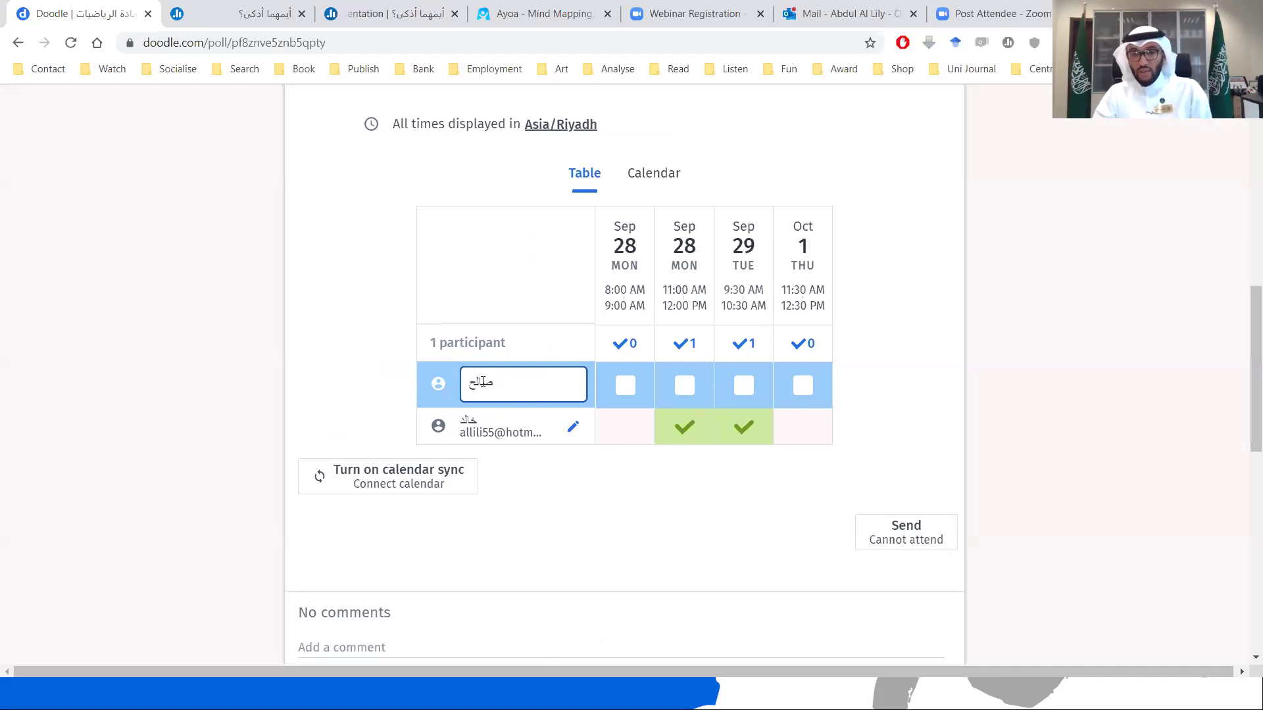
Vote for the Sep 28 8:00–9:00 AM and 11:00 AM–12:00 PM slots, submit, and return to the poll's participant table
click(625, 388)
click(684, 387)
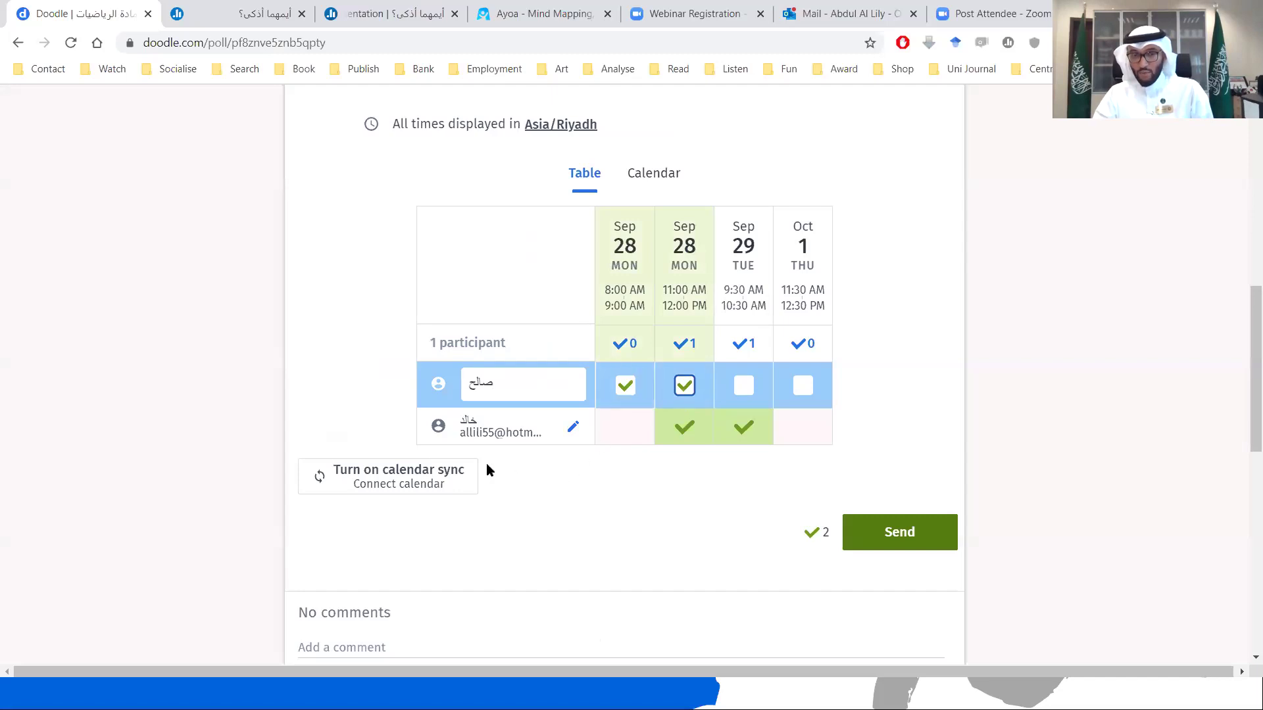
click(896, 533)
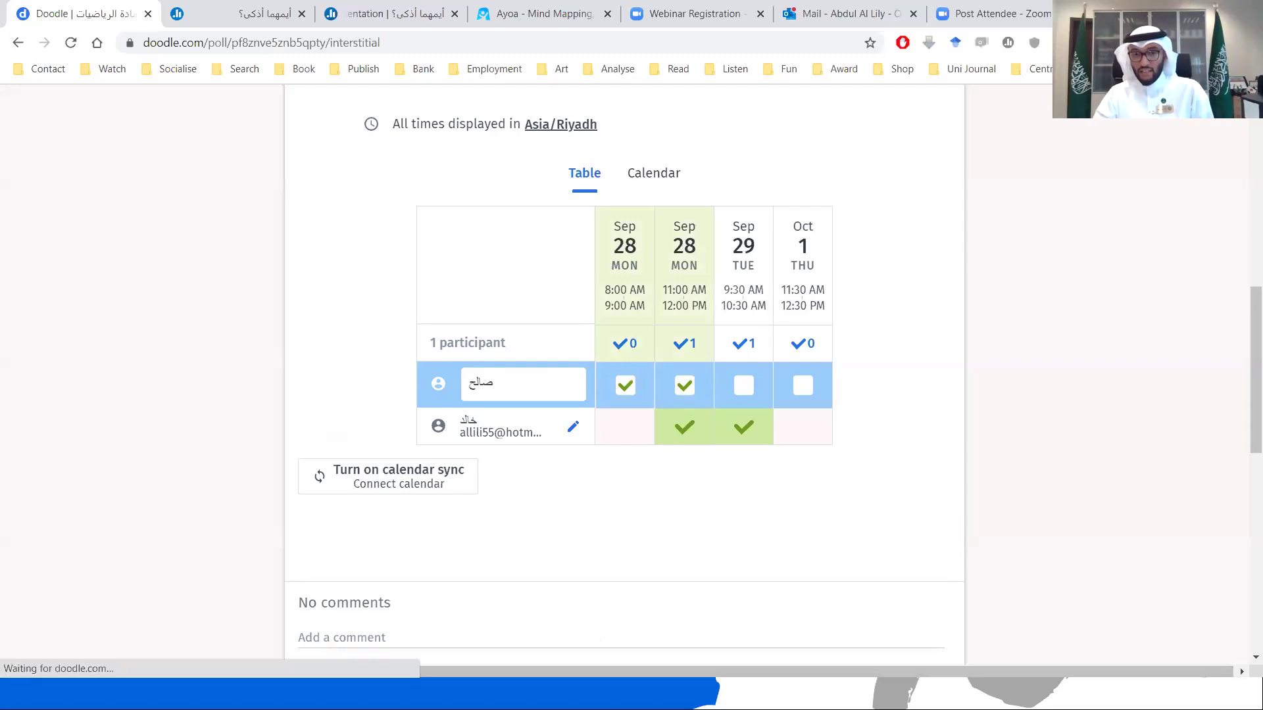
click(620, 590)
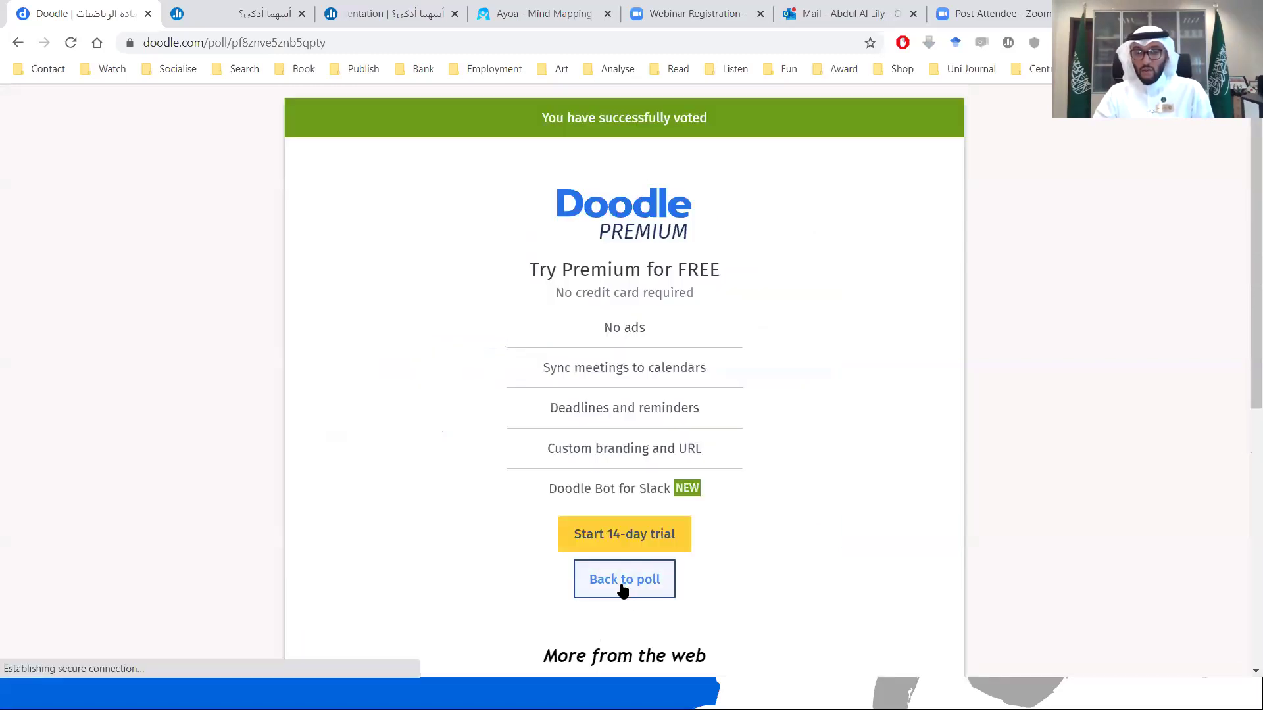
scroll(621, 510, down, 10)
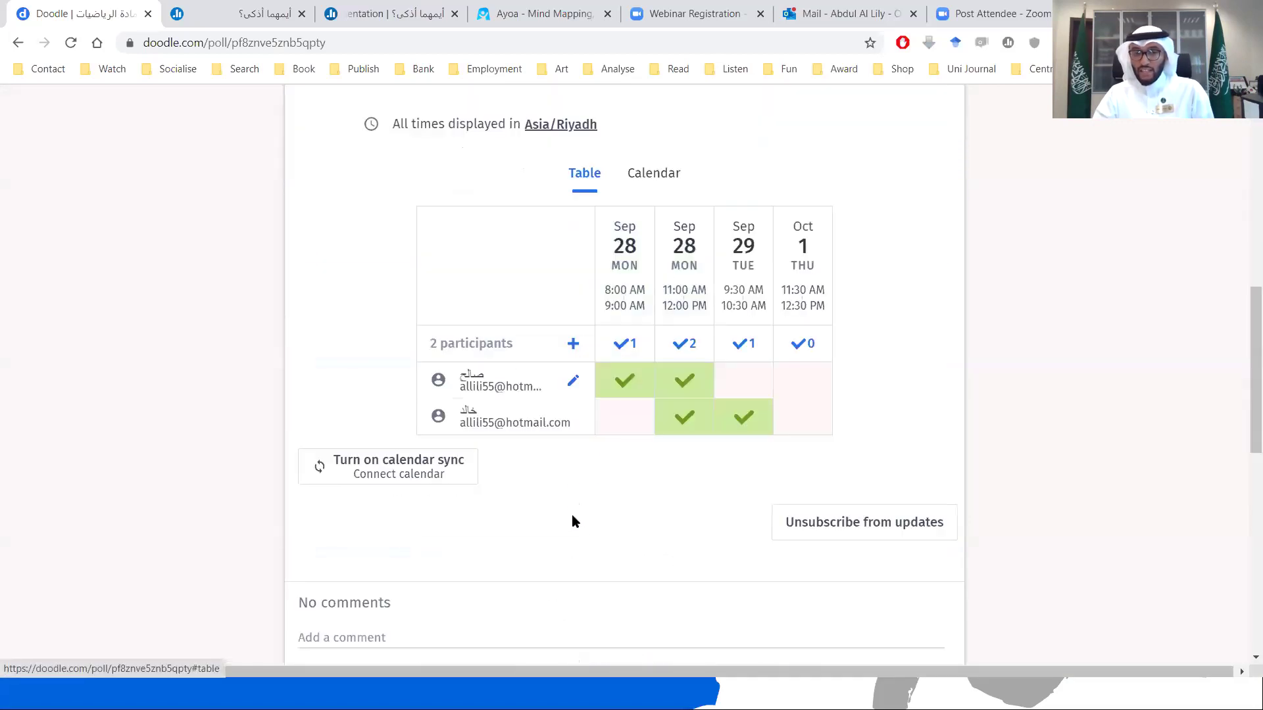
Add a third participant row and replace the prefilled name with the participant's correctly spelled first name
click(573, 343)
triple_click(539, 378)
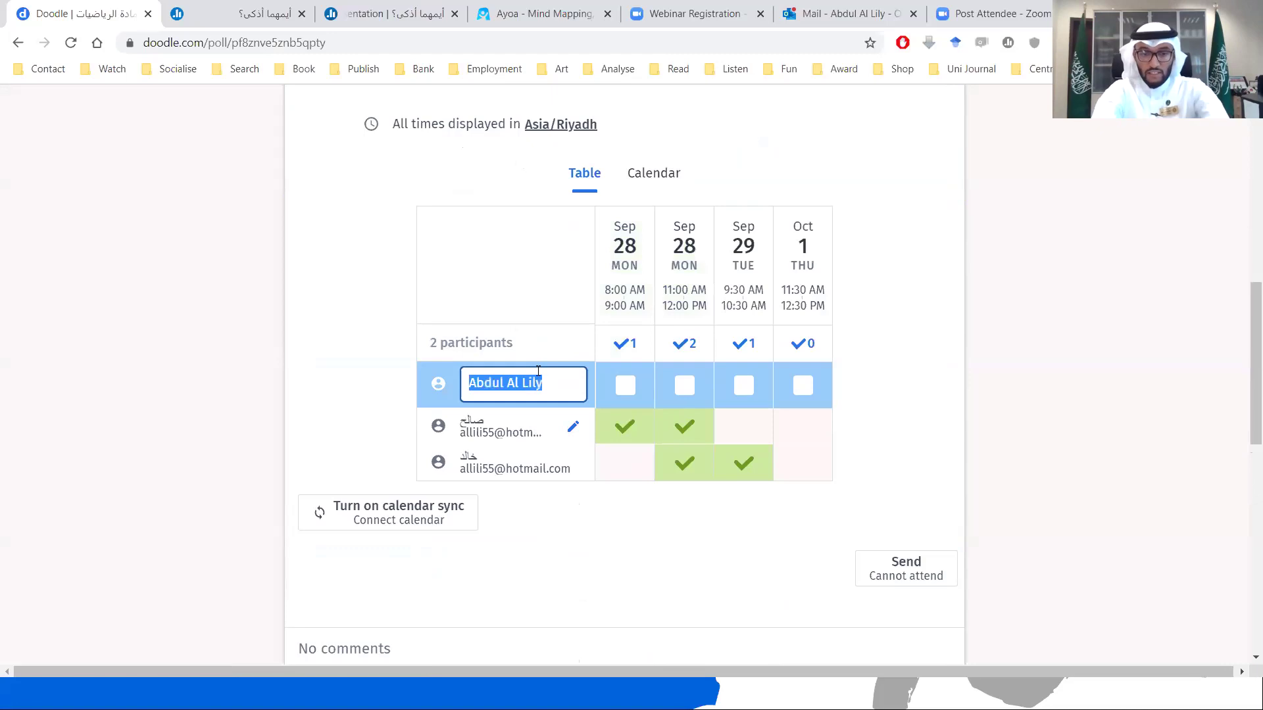
text(صارة)
triple_click(538, 372)
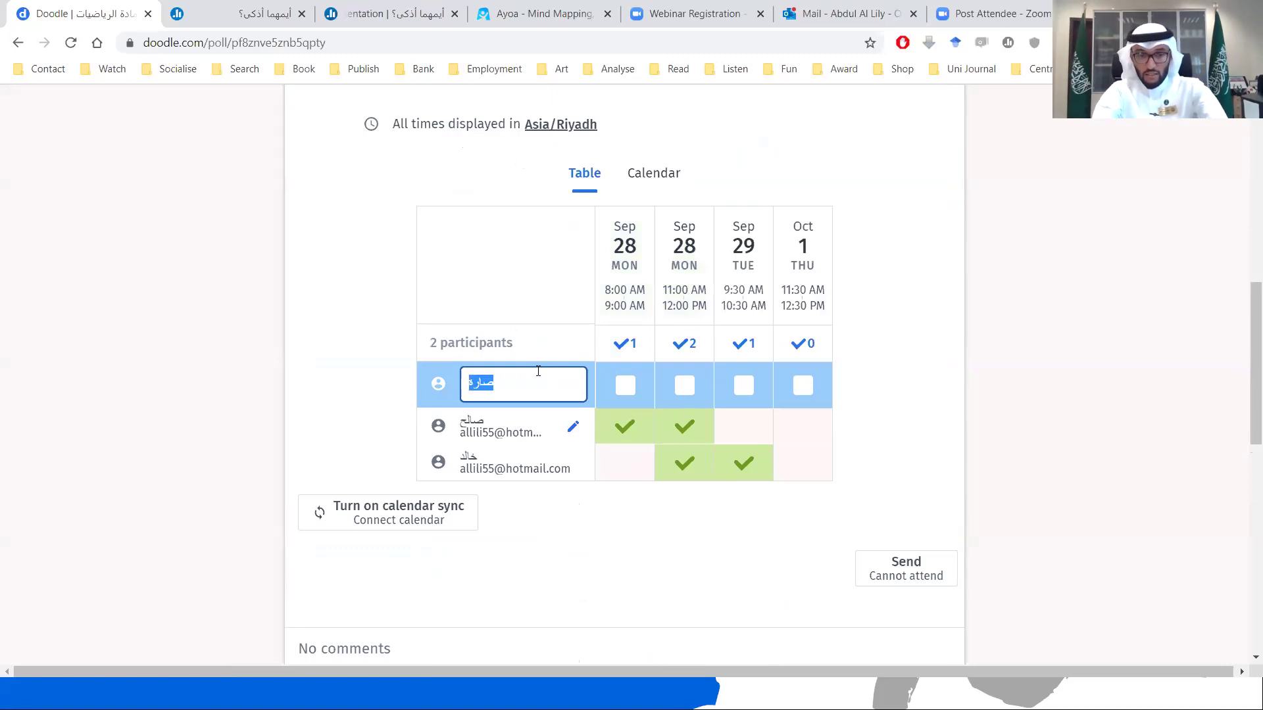
key(BackSpace)
text(سارة)
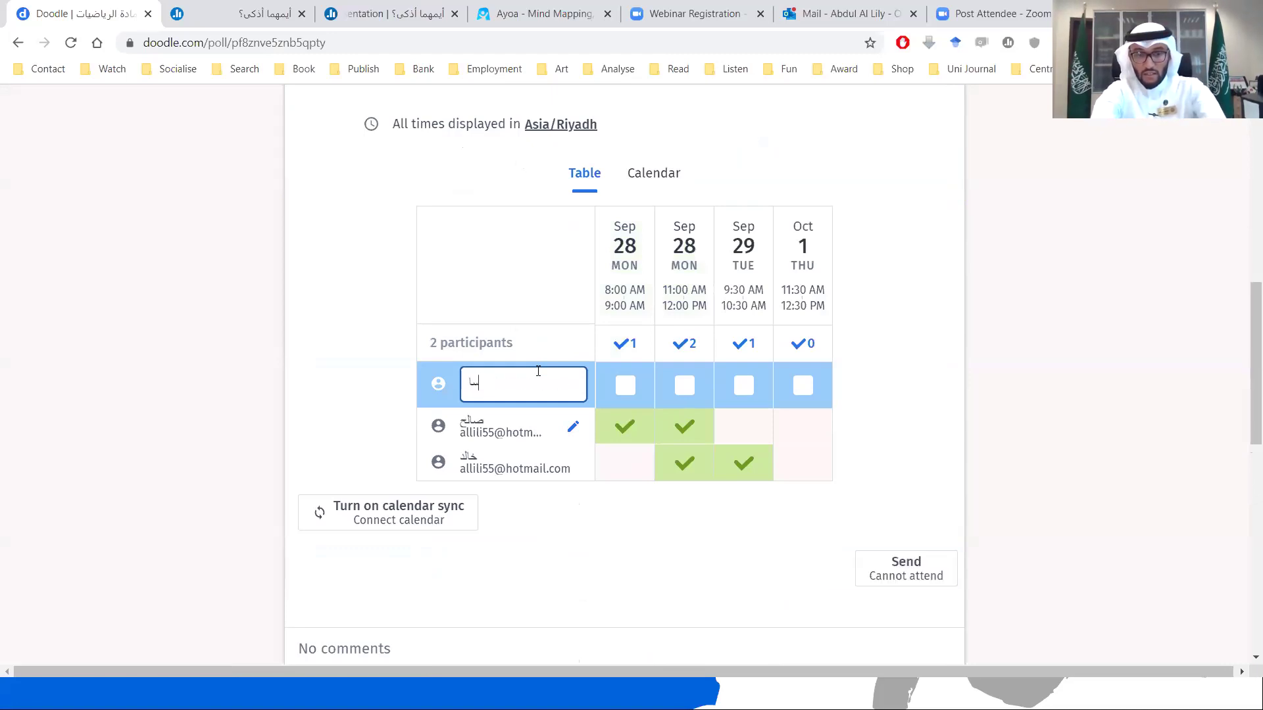
Vote for the Sep 28 11:00 AM–12:00 PM and Oct 1 11:30 AM–12:30 PM slots and submit the vote
click(684, 385)
click(803, 384)
click(854, 568)
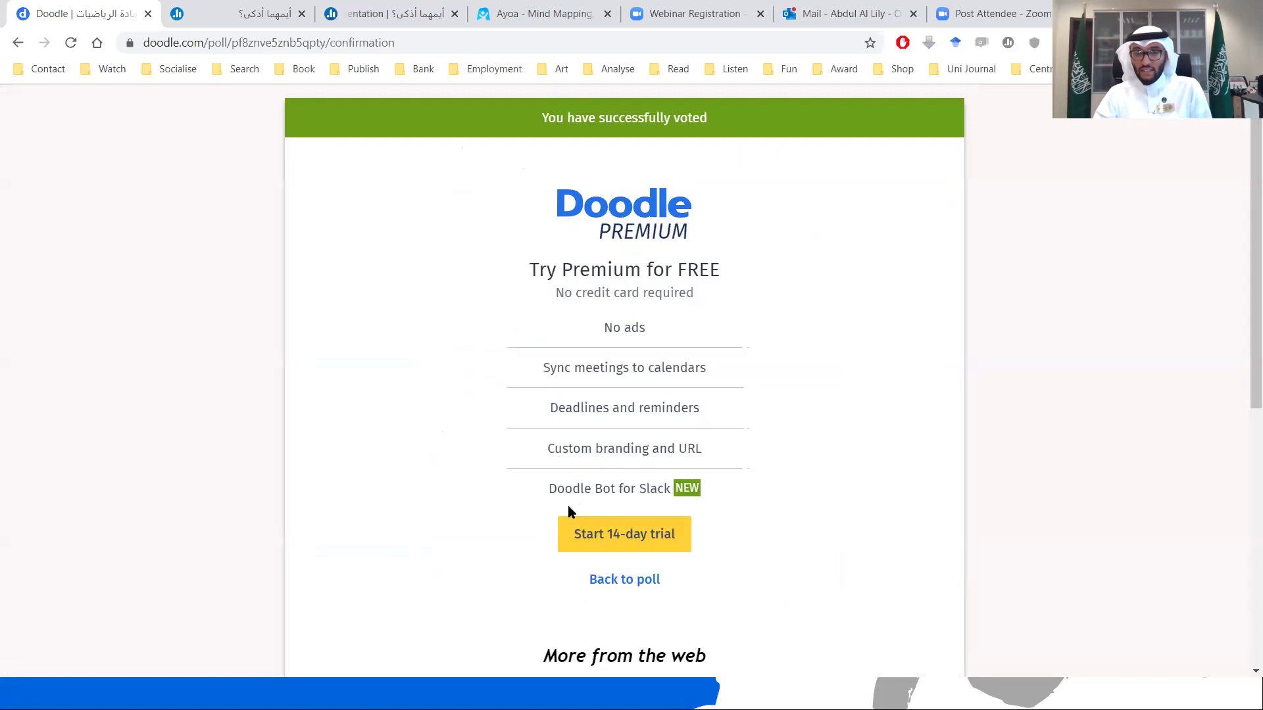
Return to the poll and examine the participants' votes and the vote count for each proposed time
click(621, 578)
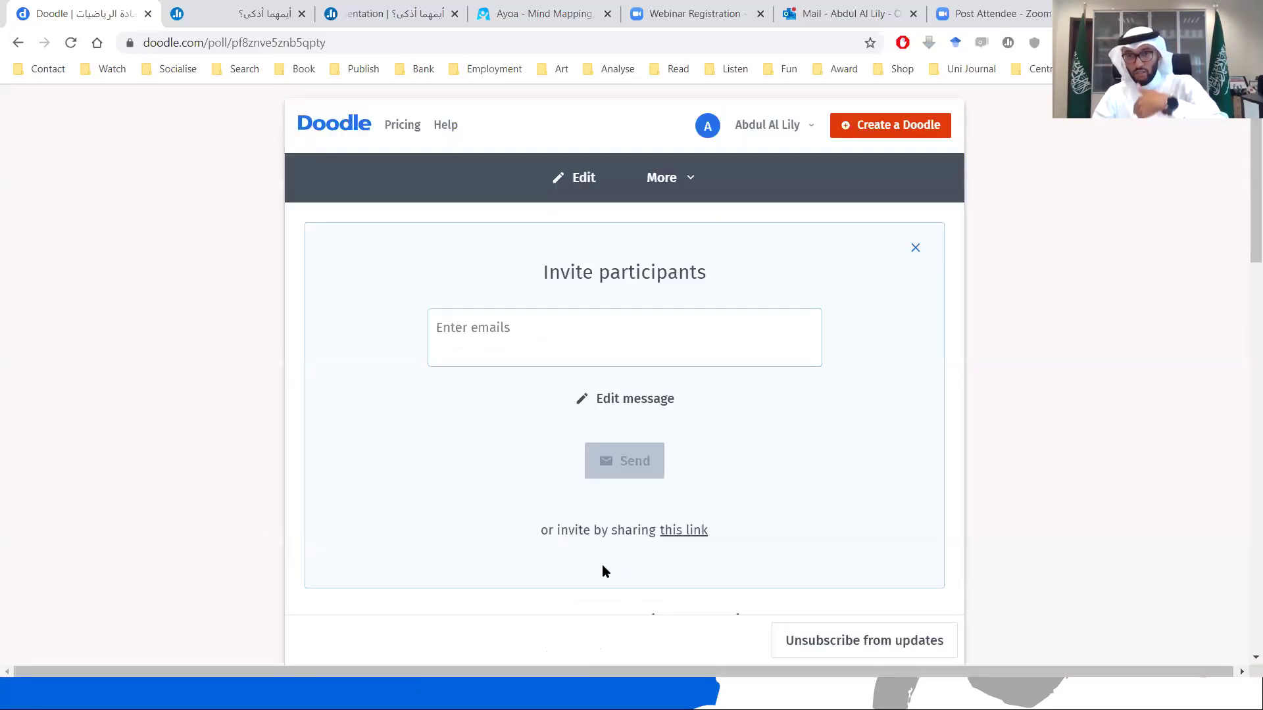
scroll(604, 574, down, 3)
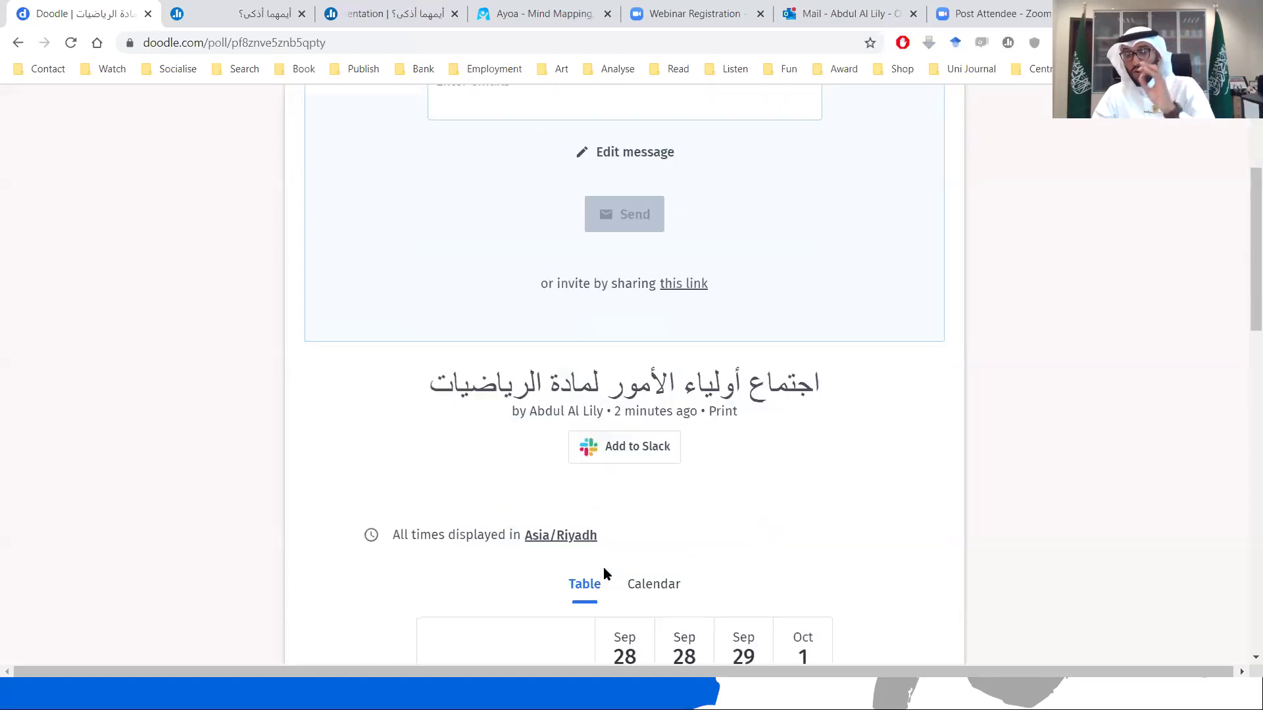
scroll(603, 574, down, 3)
mouse_move(604, 569)
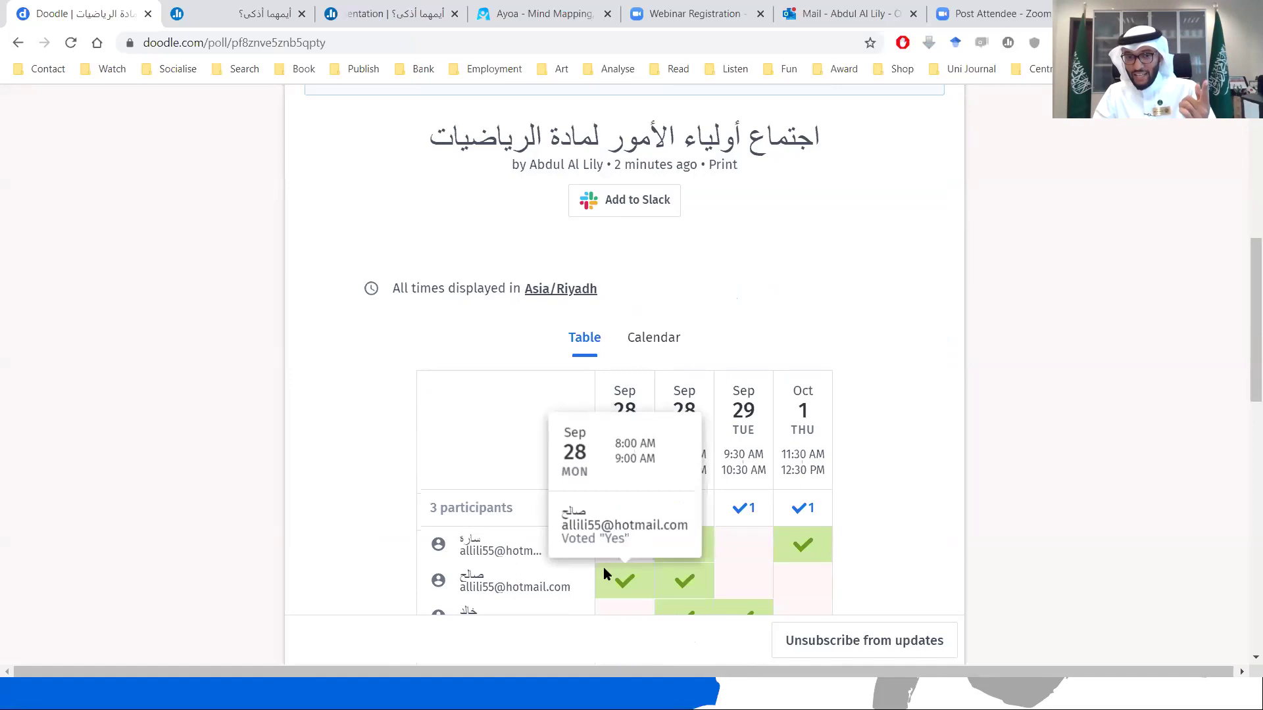
scroll(341, 504, down, 5)
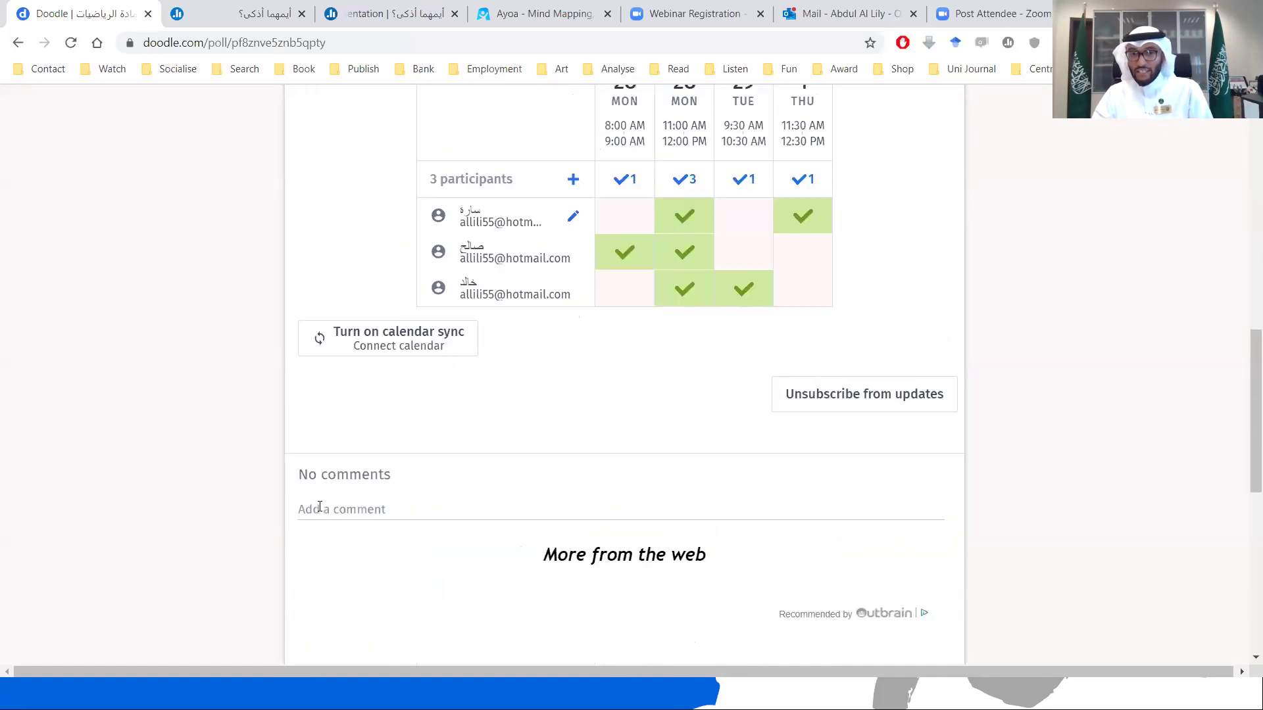
scroll(327, 513, up, 4)
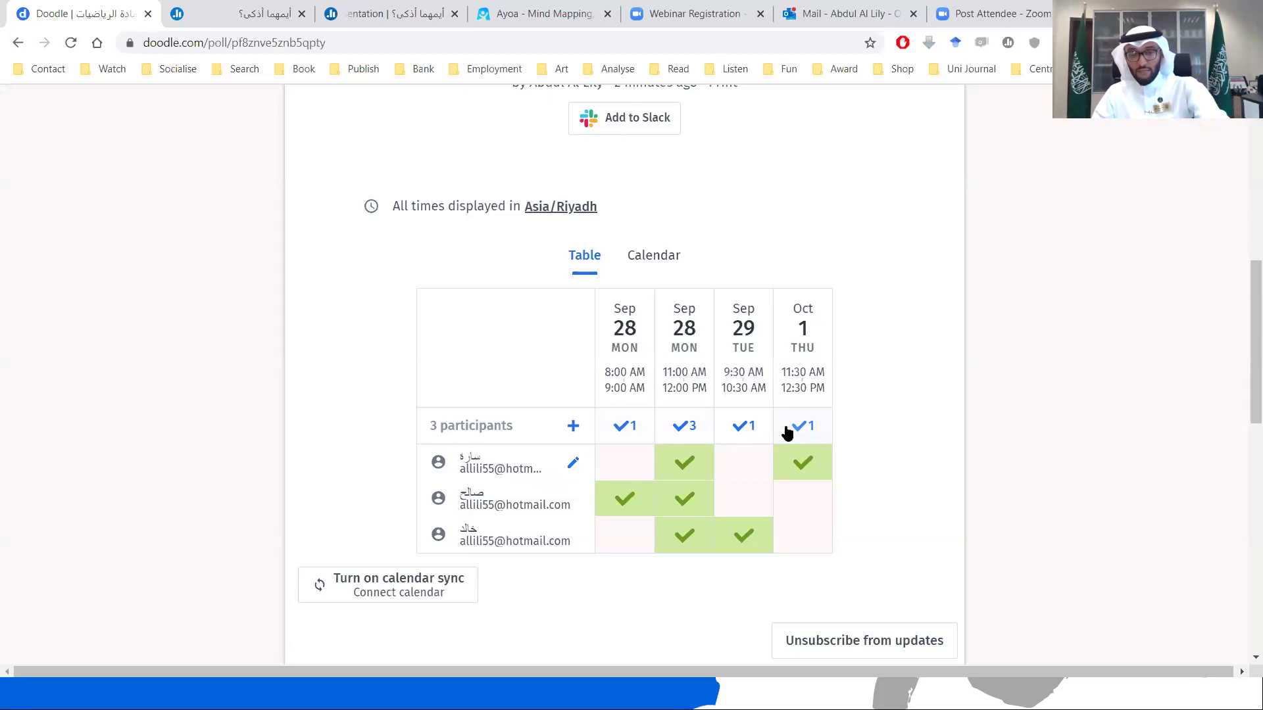
Switch to the slide deck in Adobe Acrobat Reader and advance to the Poll Everywhere slide
key(alt+Tab)
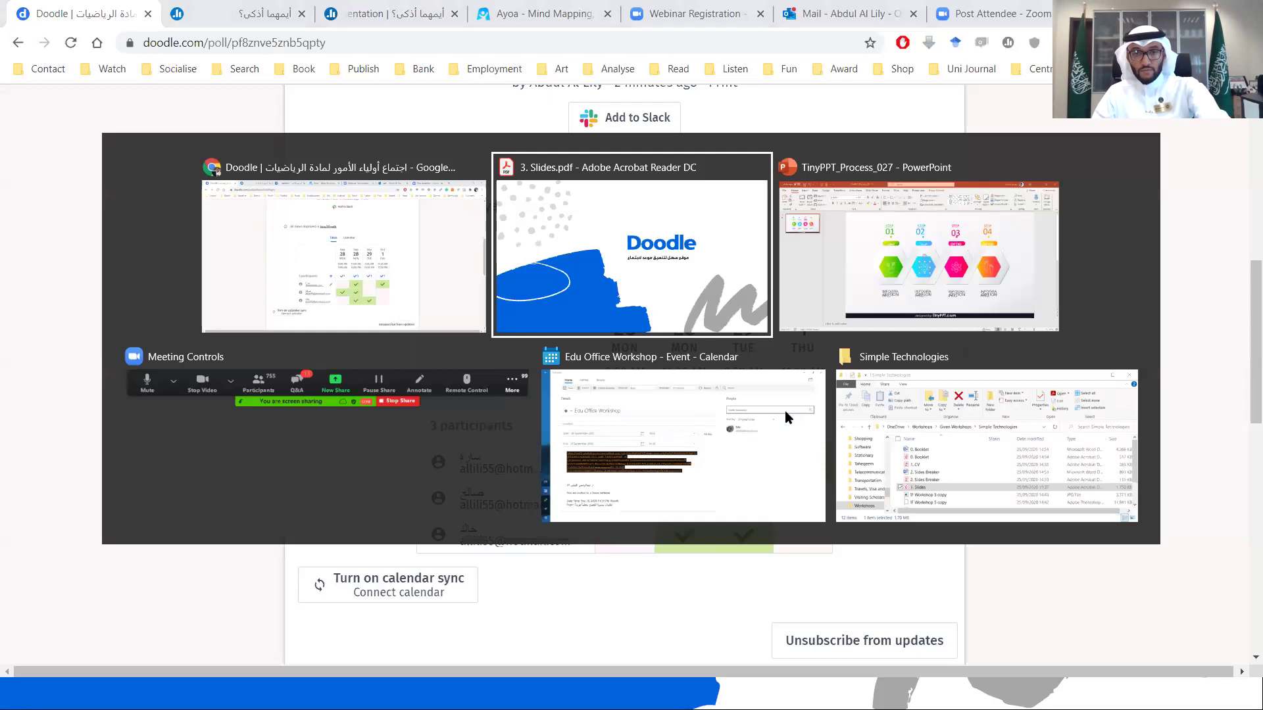
key(Right)
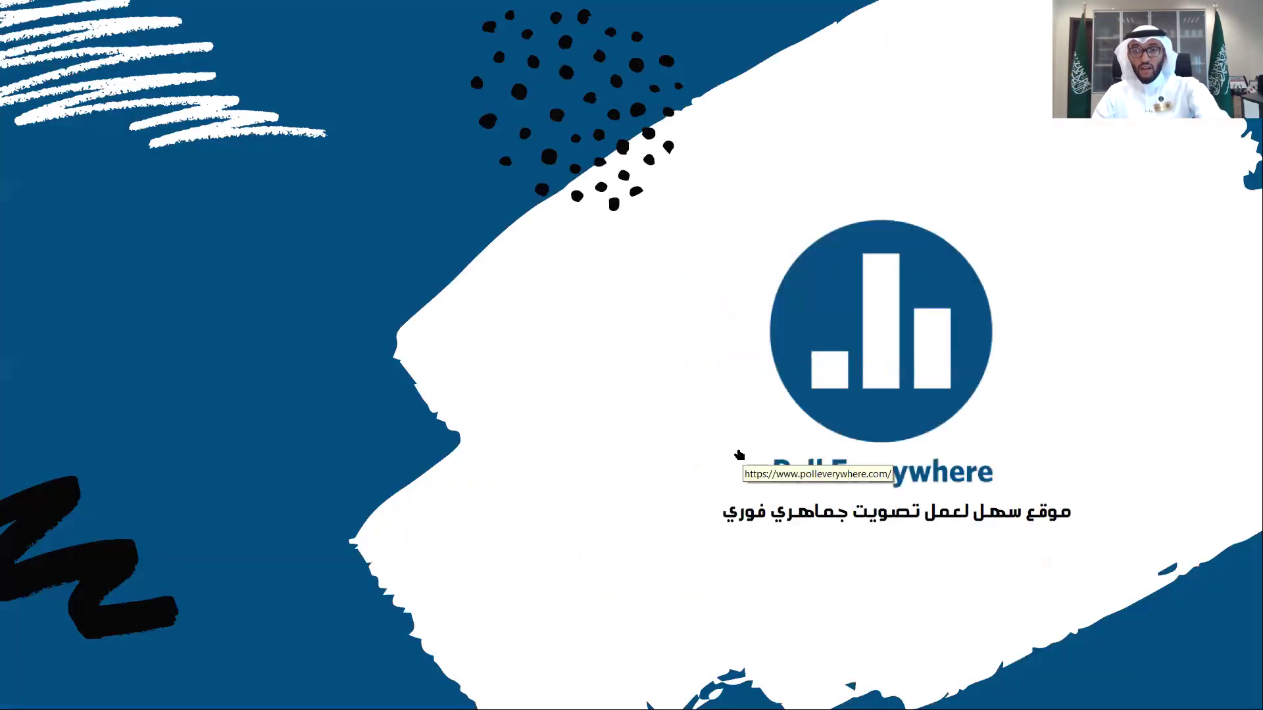
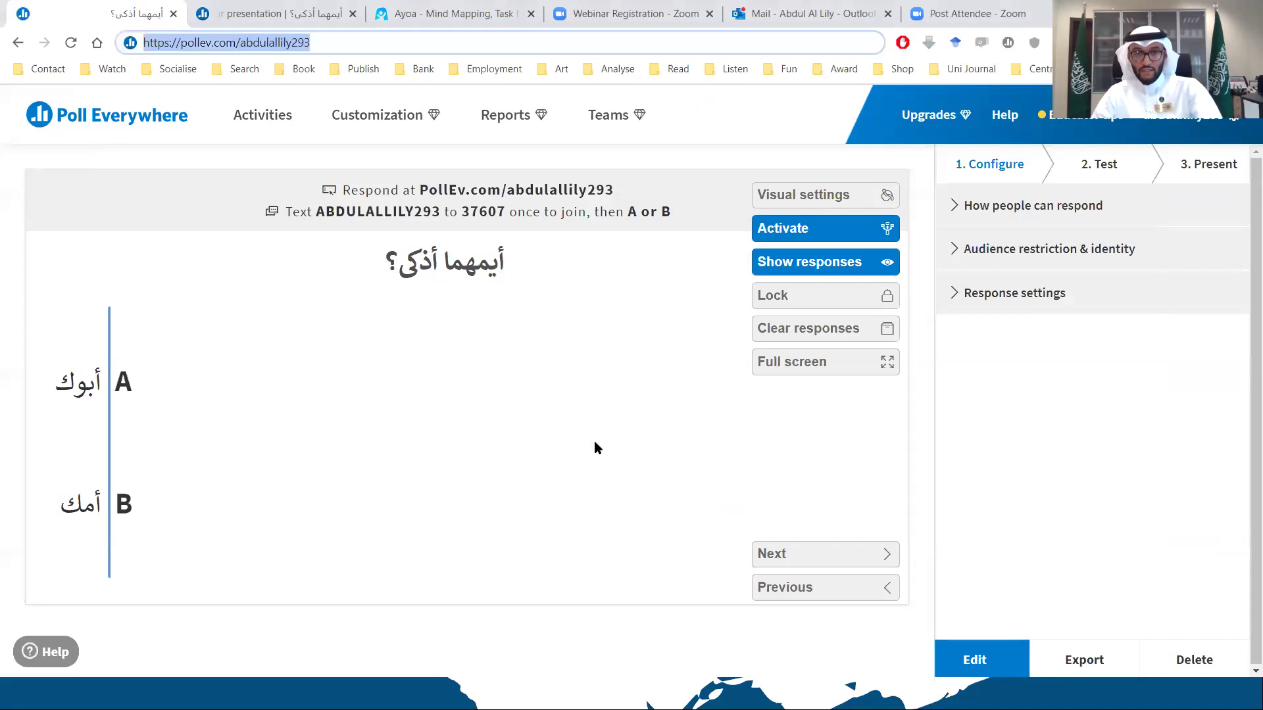
Switch back to Poll Everywhere in the browser and deactivate the live poll "أيمهما أذكى؟"
key(alt+Tab)
key(alt+Tab)
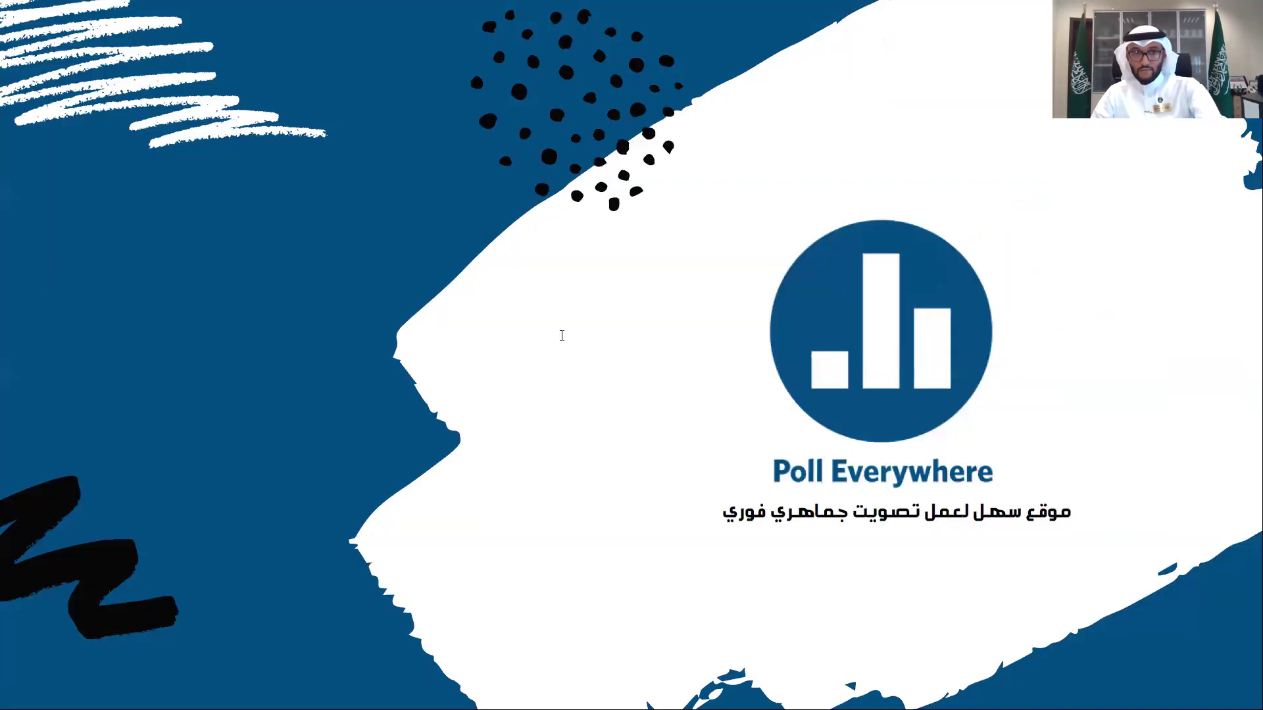
key(alt+Tab)
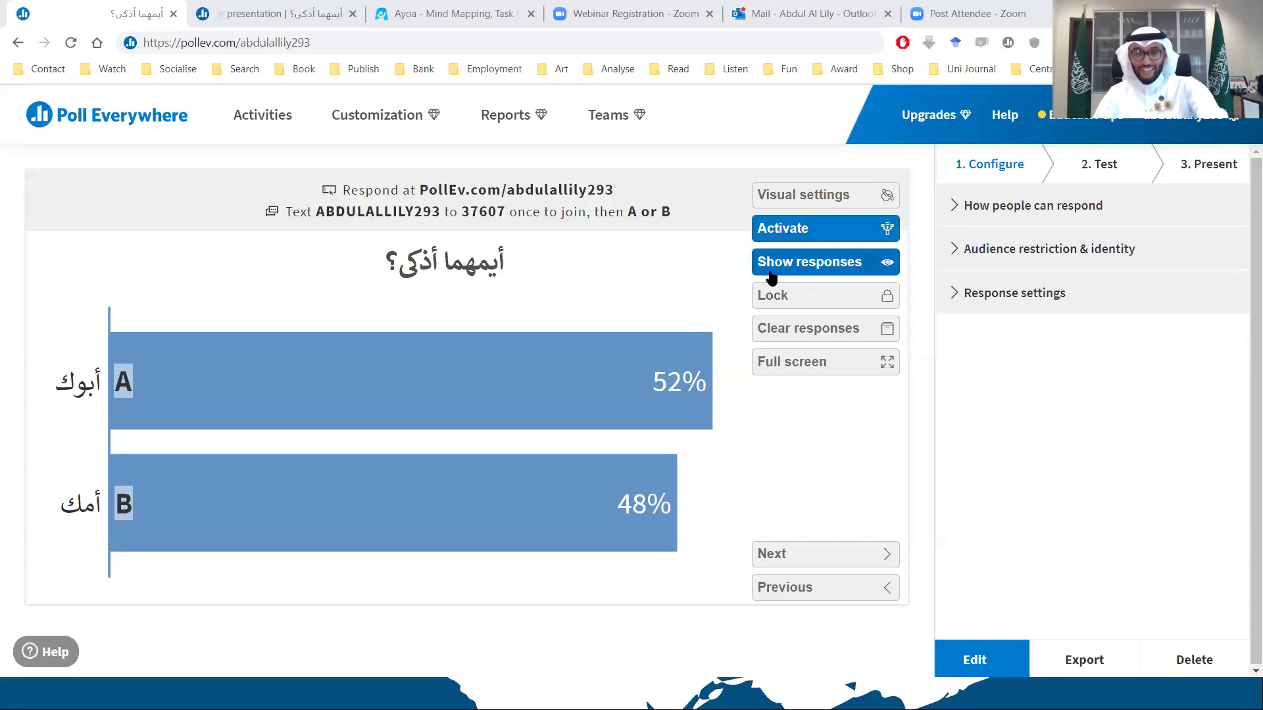
click(773, 235)
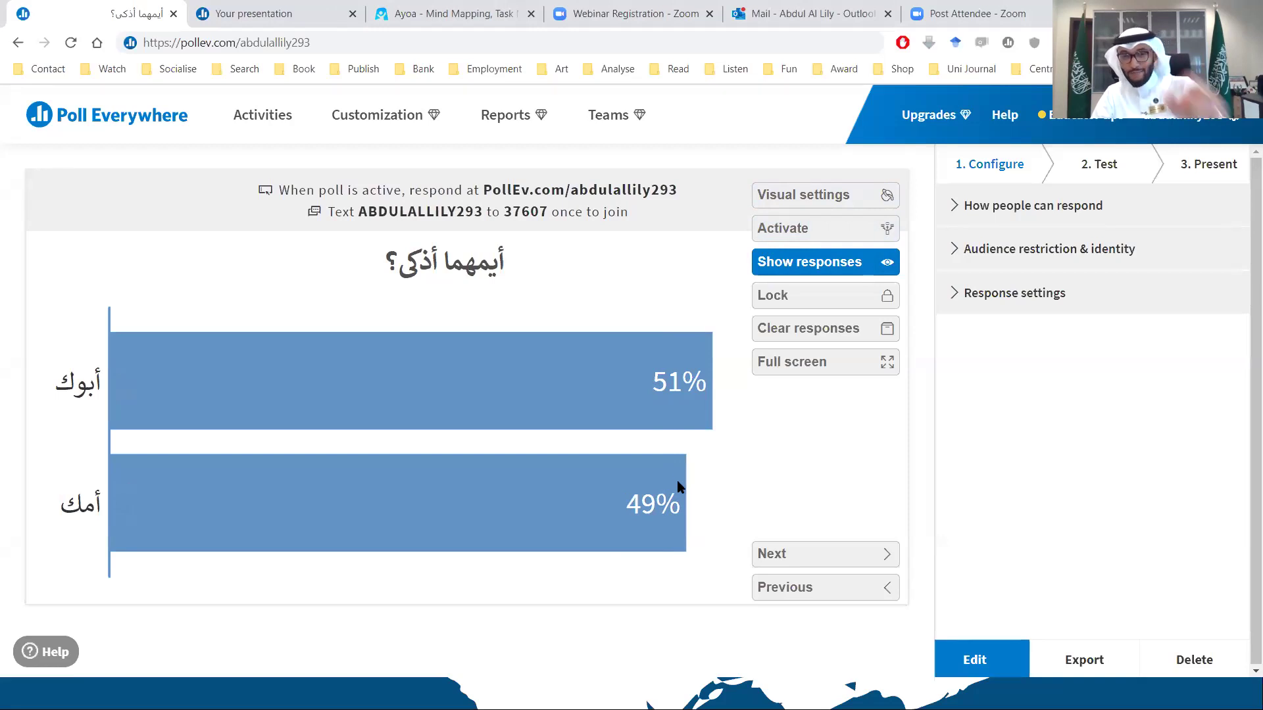
Go to the Poll Everywhere activities list and start a new multiple-choice activity
key(alt+Tab)
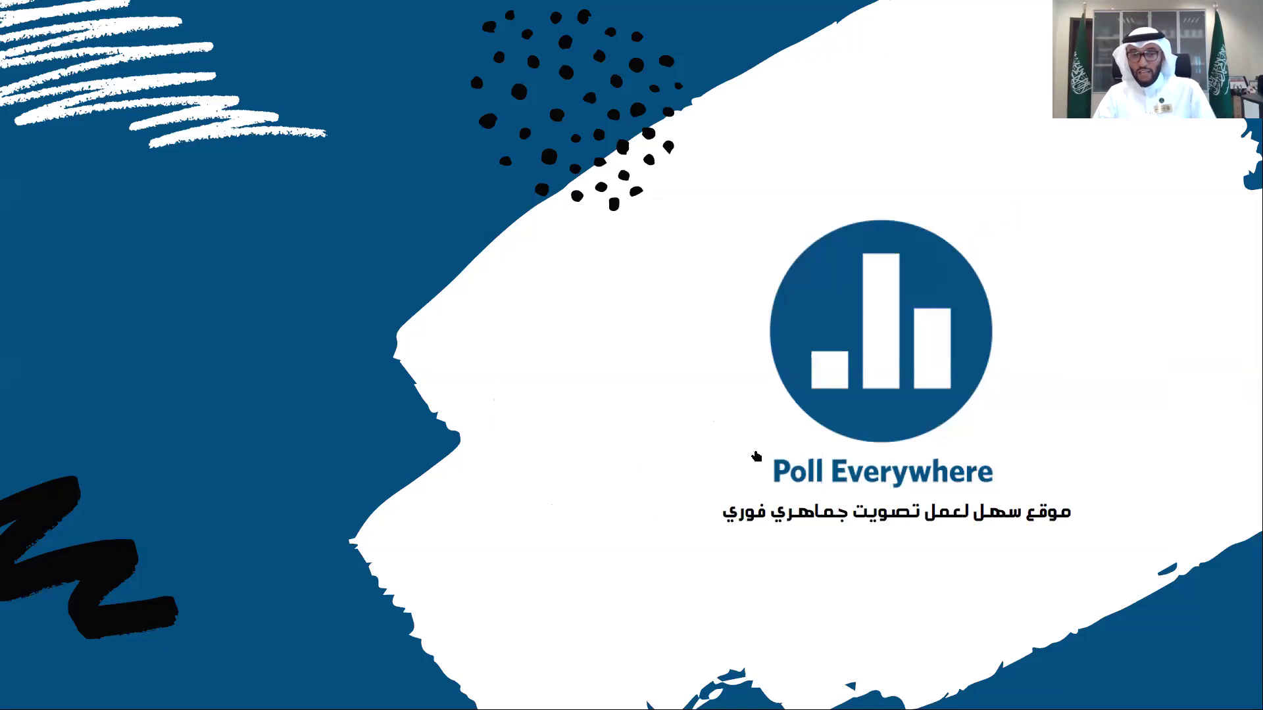
key(alt+Tab)
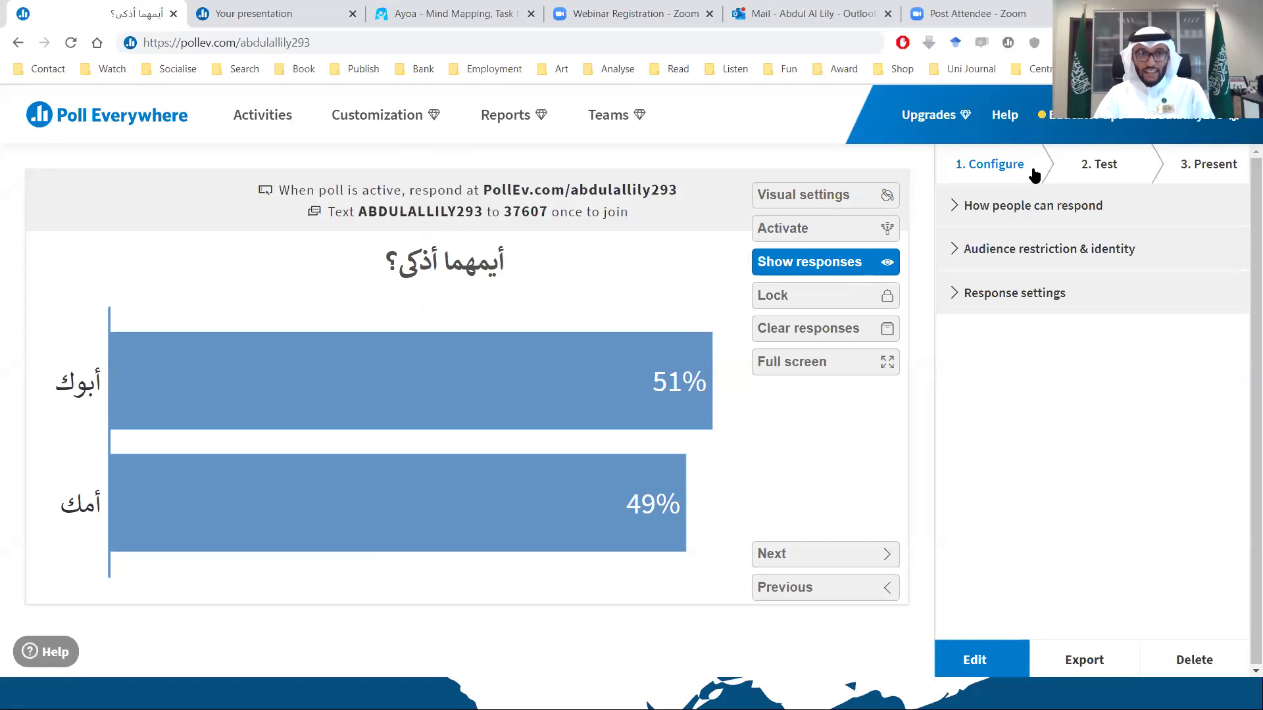
click(75, 119)
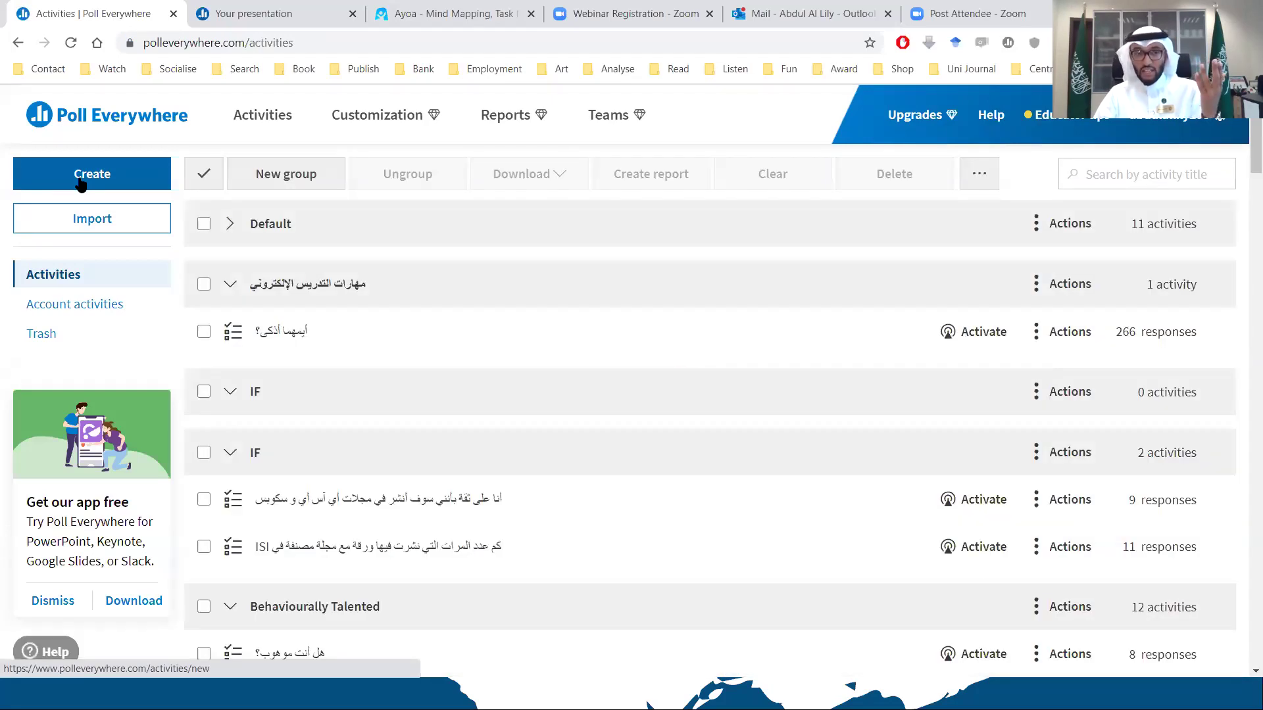
click(80, 185)
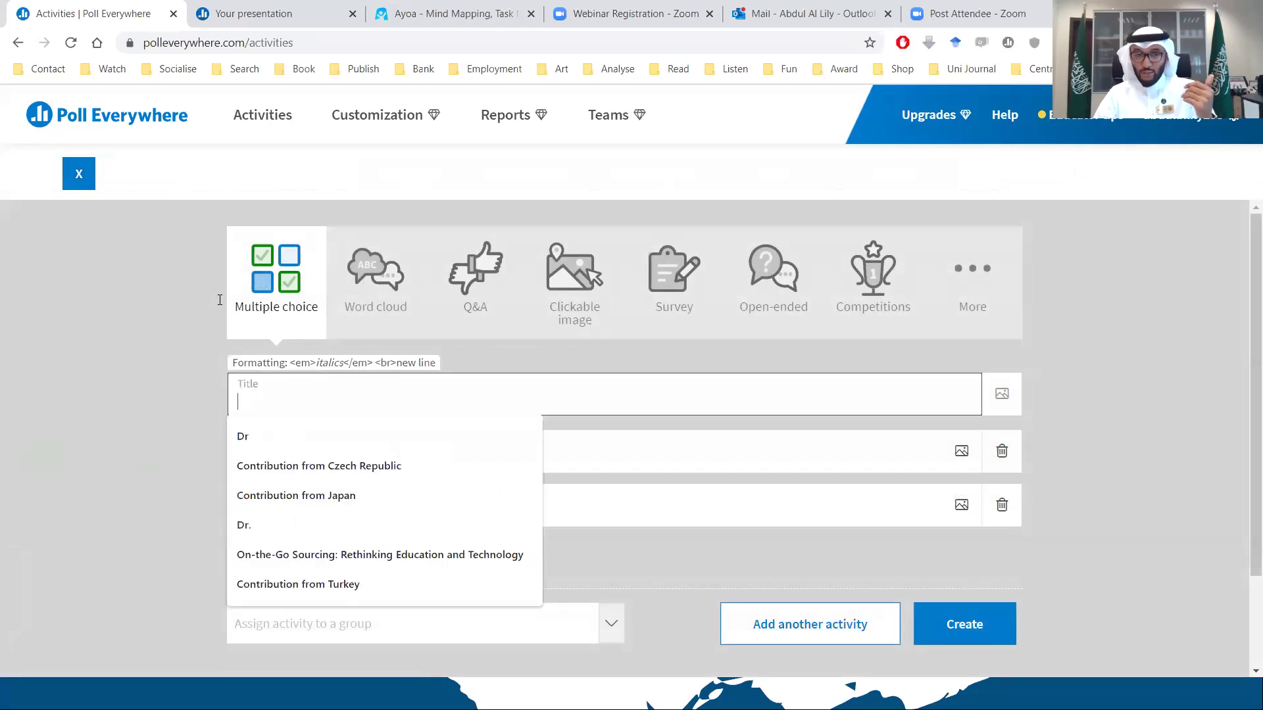
Title the multiple-choice question "يليبل" and enter the answer options "يباليب" and "بايبا"
text(h)
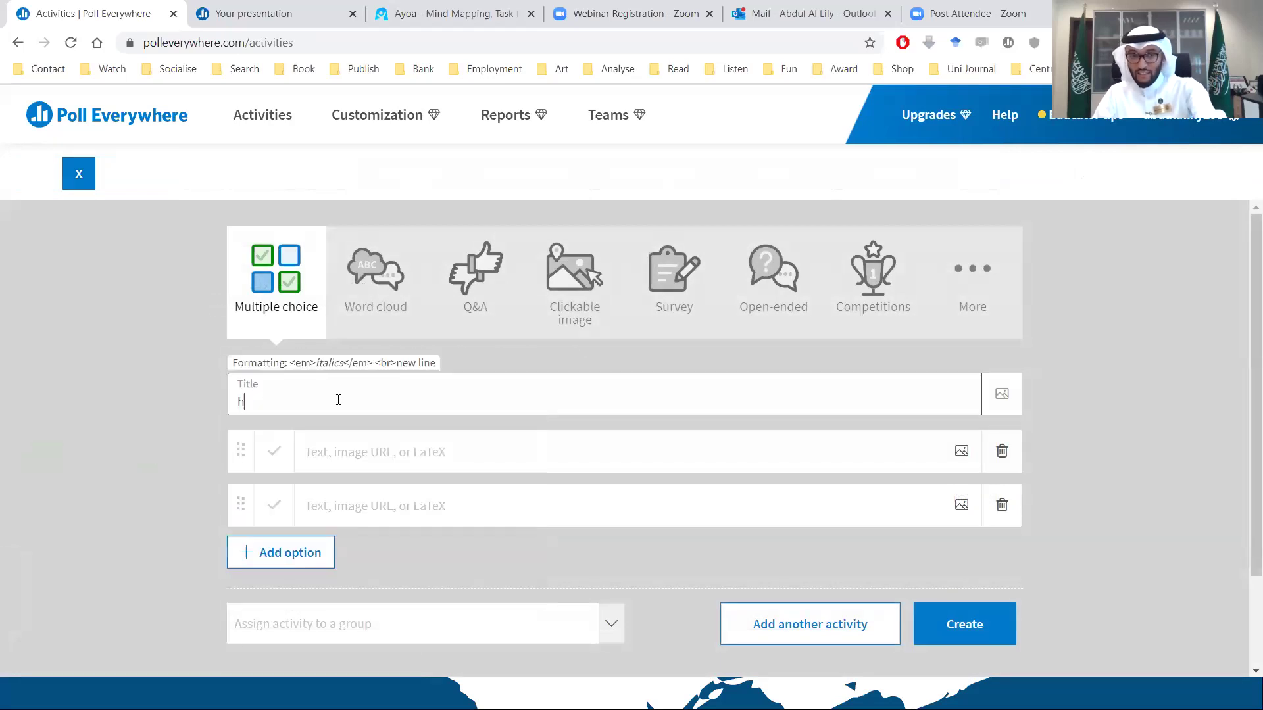
text(dfh)
key(ctrl+a)
text(ل)
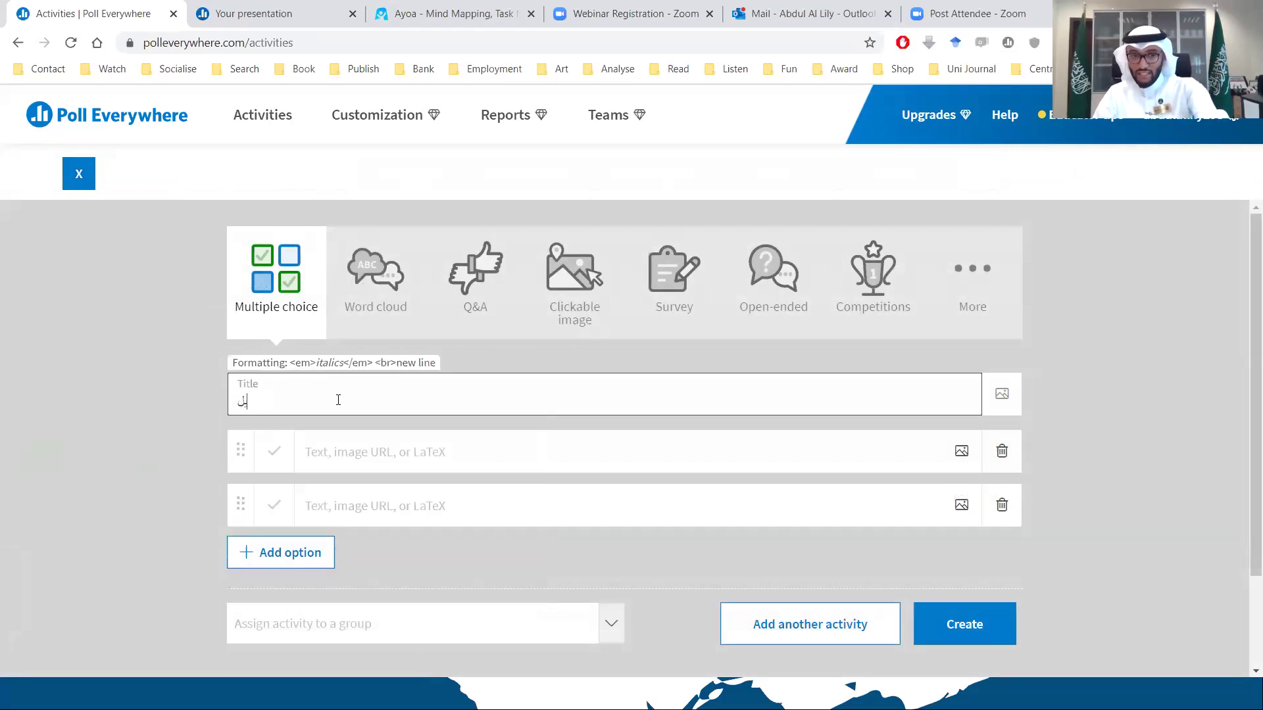
click(347, 438)
text(يباليب)
click(363, 513)
text(بايا)
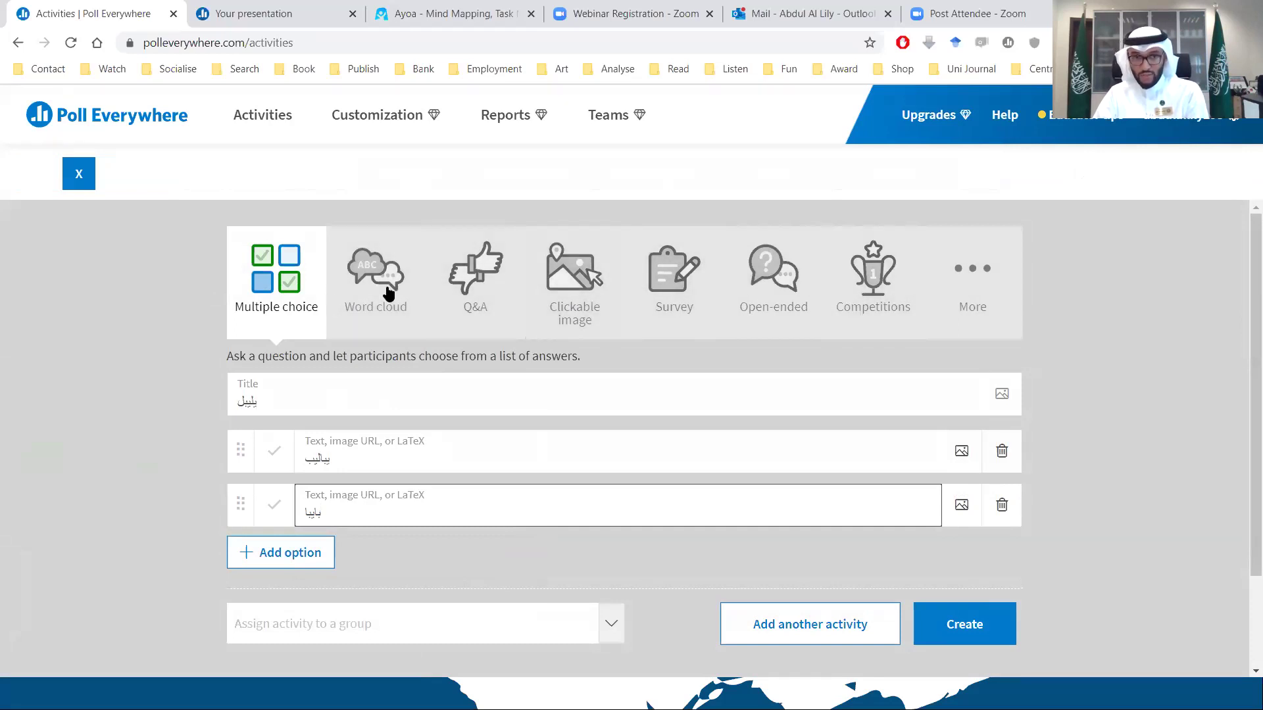
Add a third answer option, leave it blank, and create the multiple-choice poll
click(261, 562)
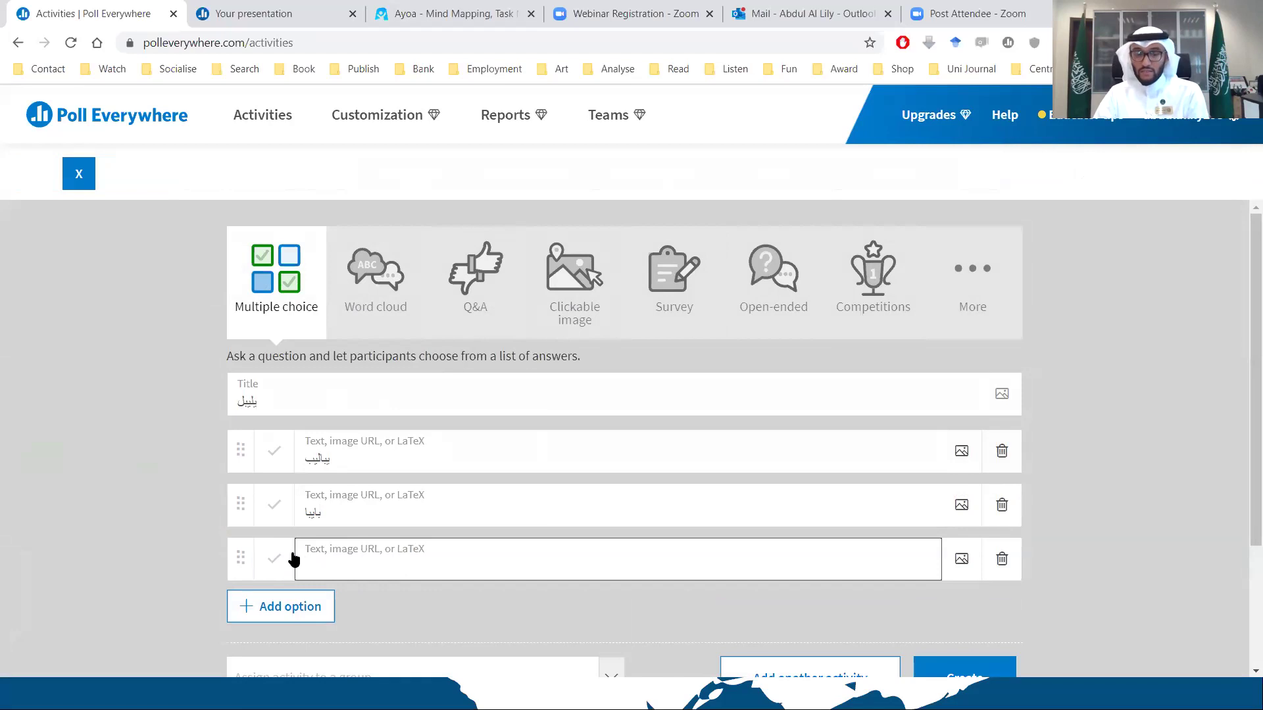
scroll(327, 484, down, 3)
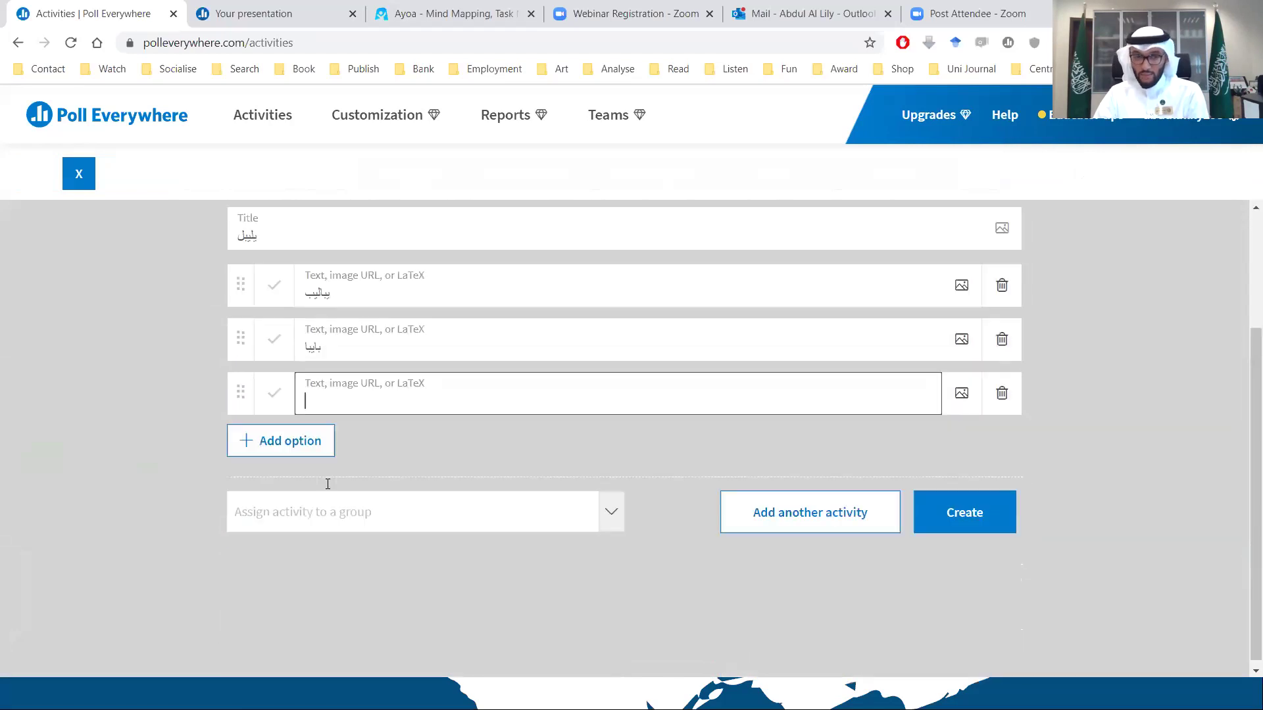
click(946, 508)
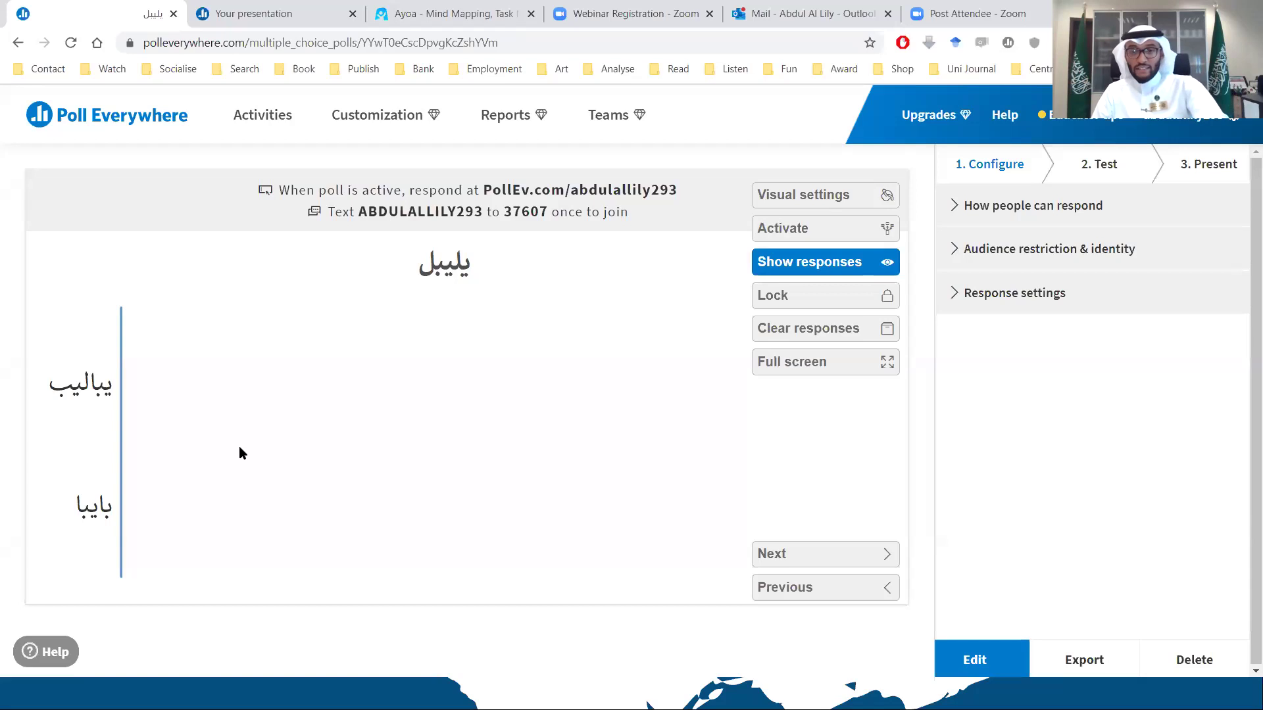
Switch to the slide deck in Adobe Acrobat Reader and advance to the AYOA slide
key(alt+Tab)
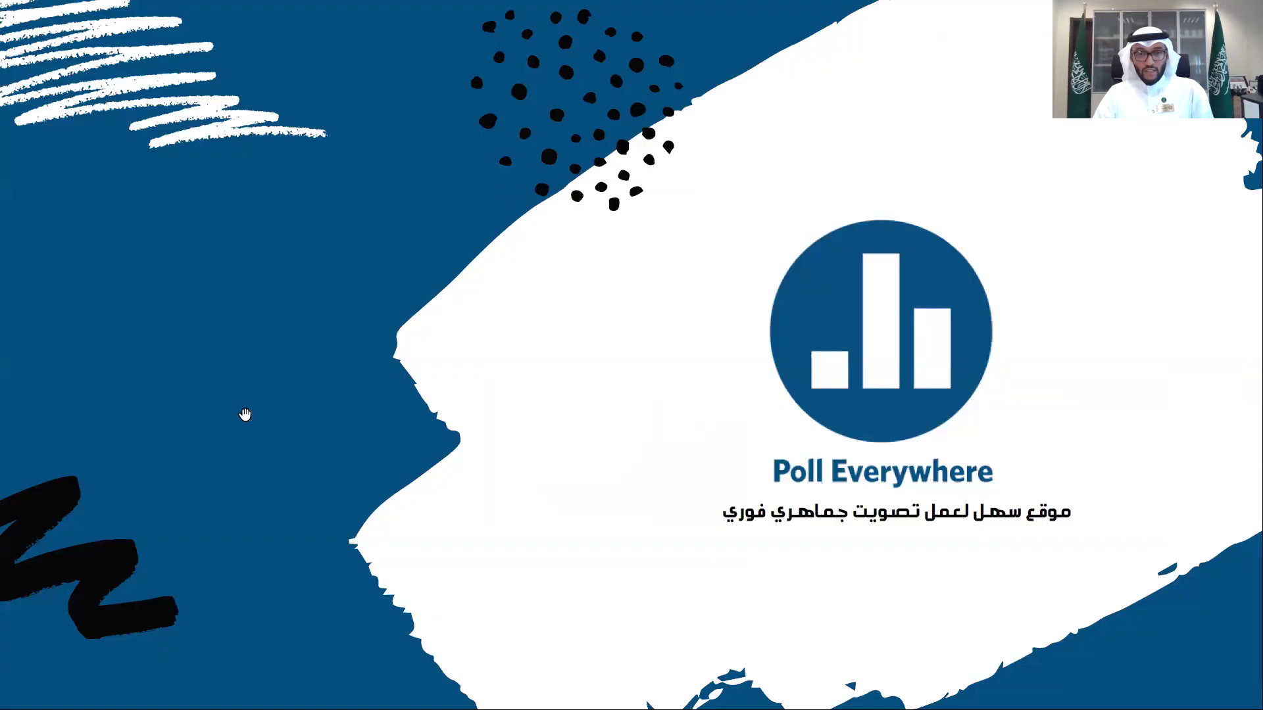
key(Right)
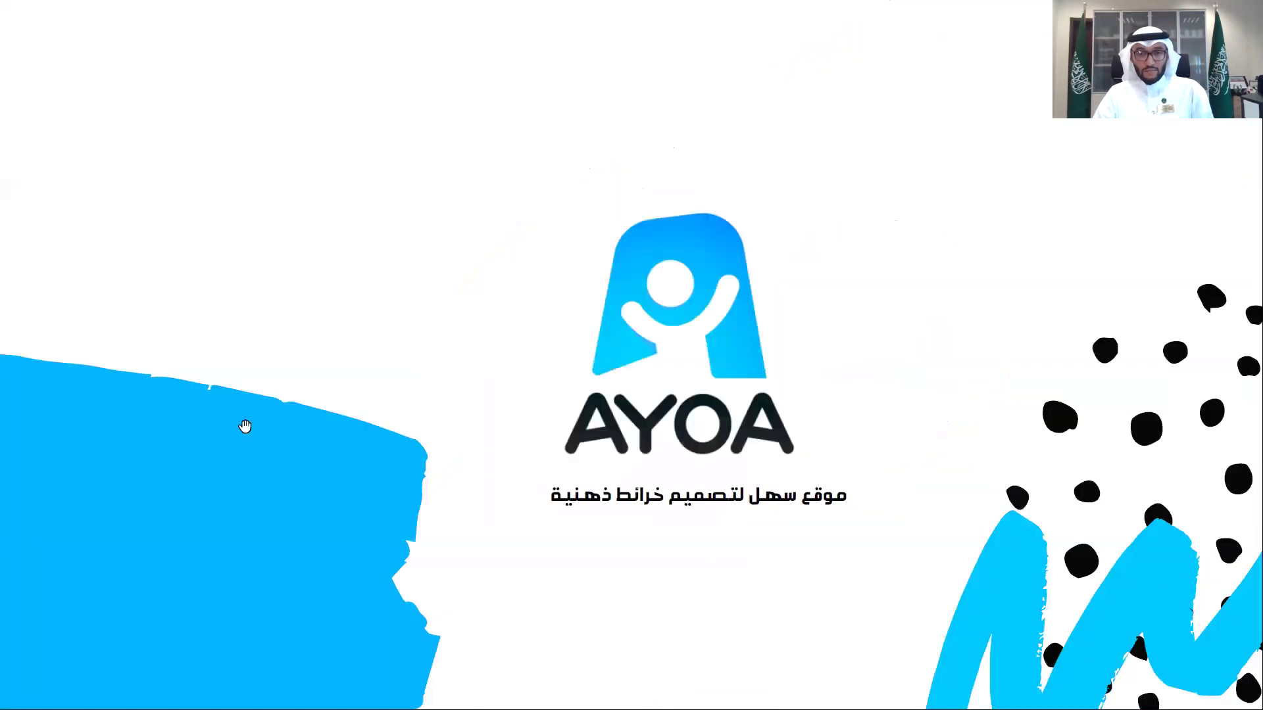